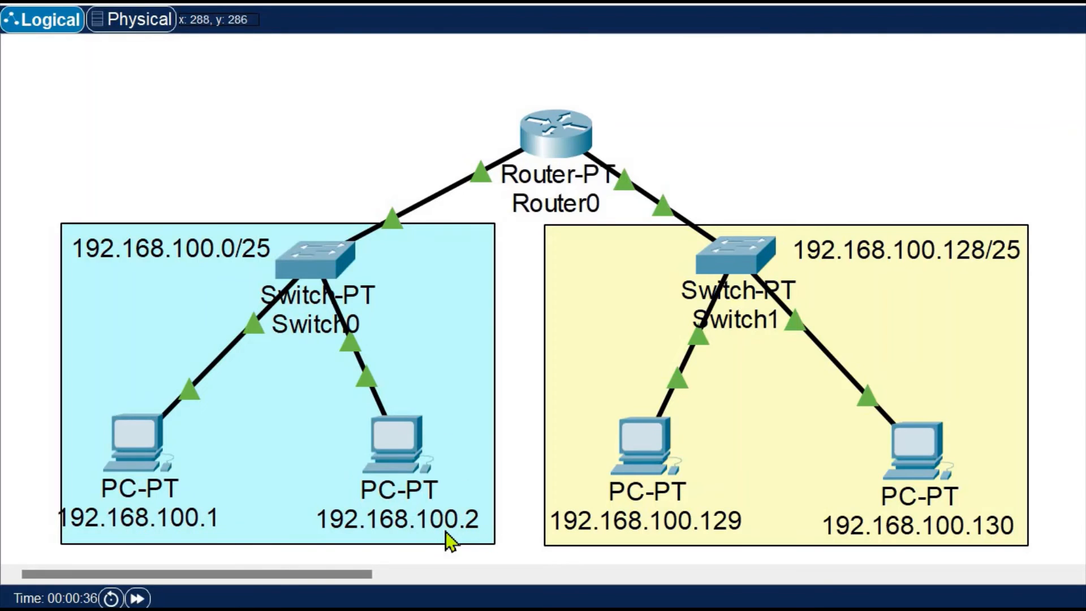
Examine the static IPv4 address, subnet mask and default gateway in the IP configuration of PC 192.168.100.1
{"action": "left_click", "coordinate": [142, 440]}
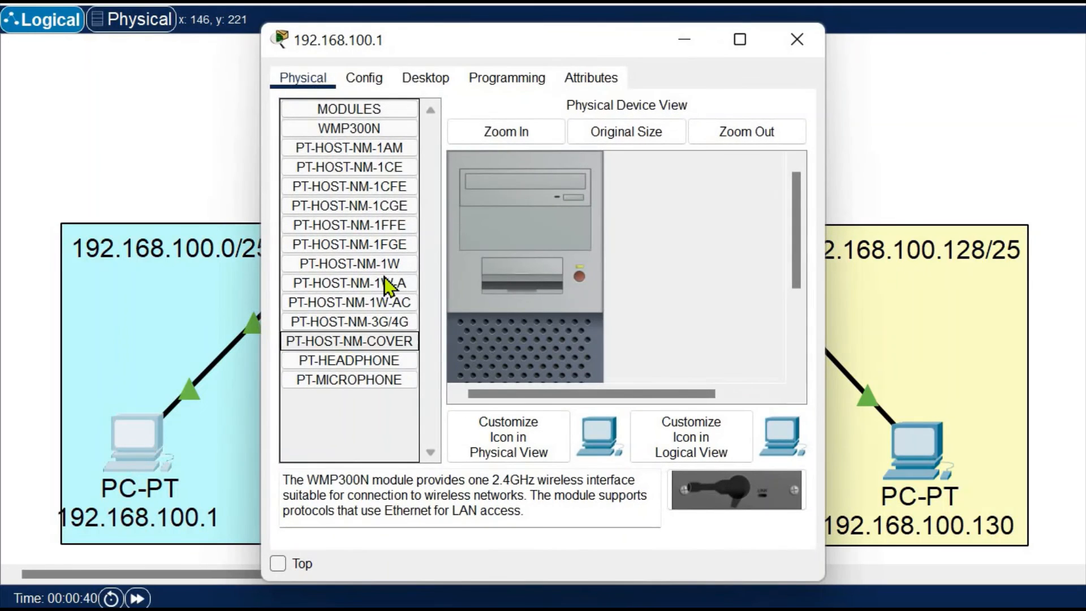
{"action": "left_click", "coordinate": [433, 80]}
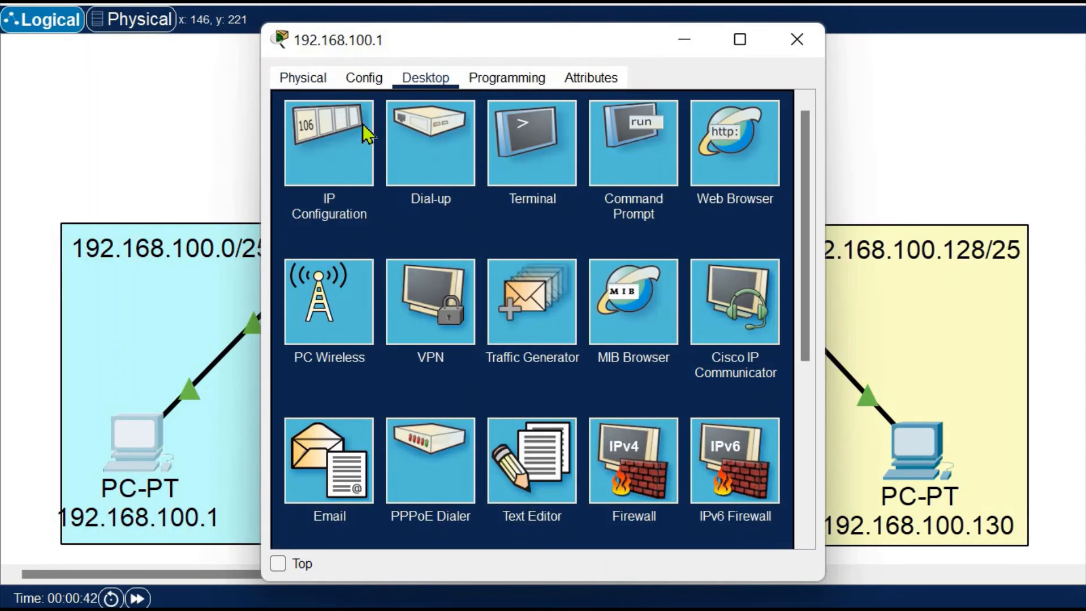
{"action": "left_click", "coordinate": [350, 144]}
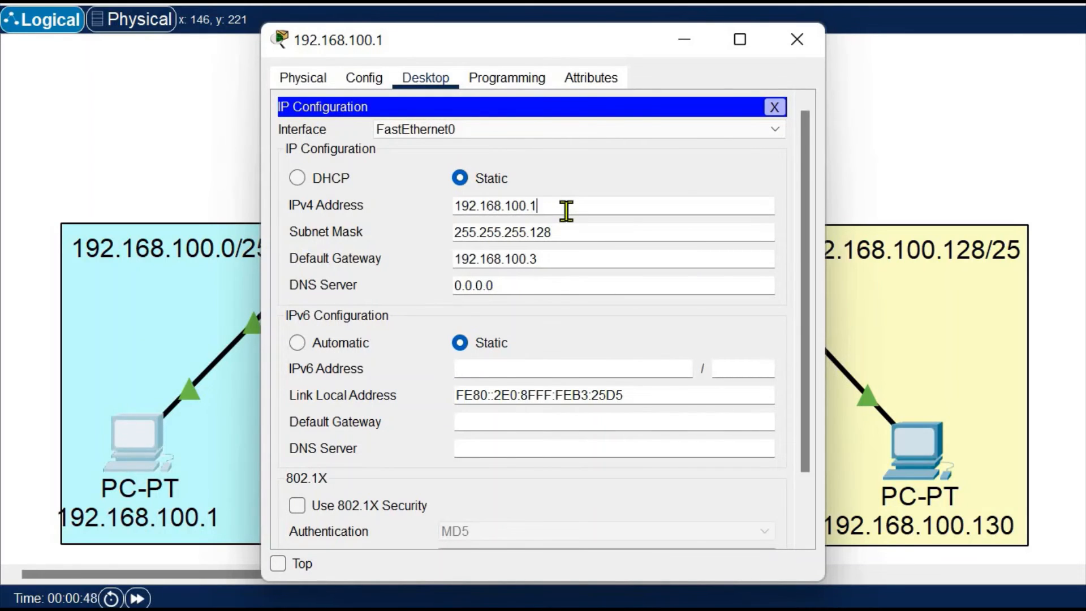
{"action": "double_click", "coordinate": [482, 207]}
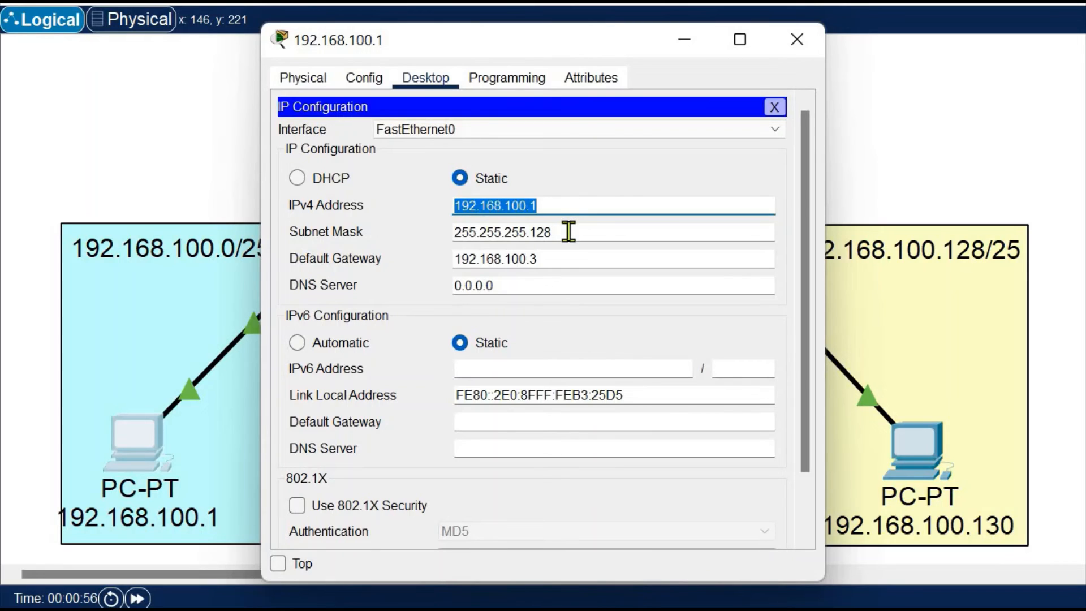
{"action": "left_click_drag", "start_coordinate": [568, 230], "coordinate": [437, 233]}
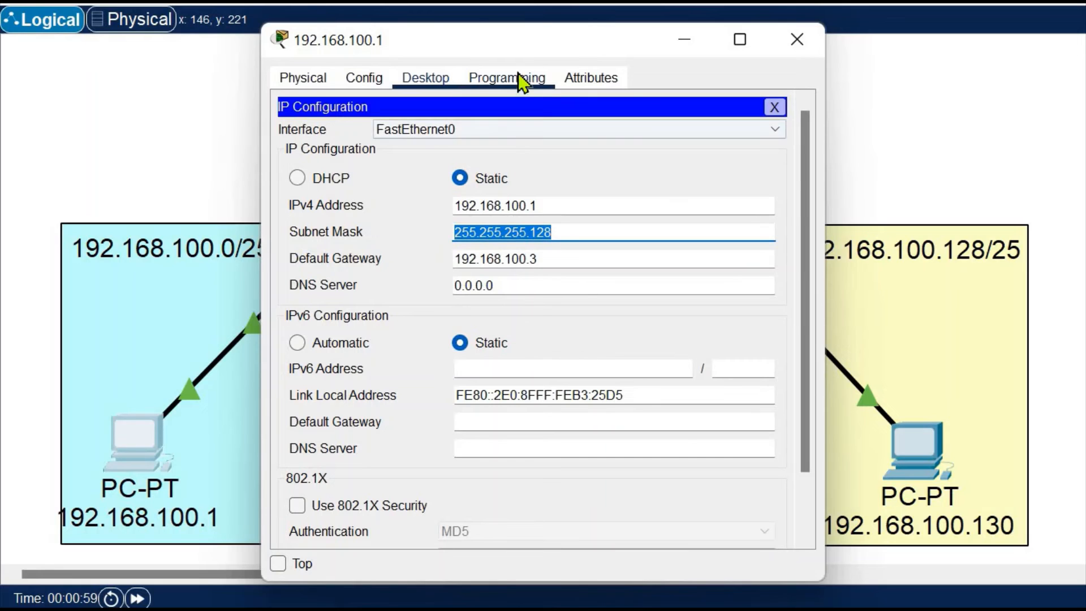
{"action": "left_click_drag", "start_coordinate": [521, 41], "coordinate": [726, 39]}
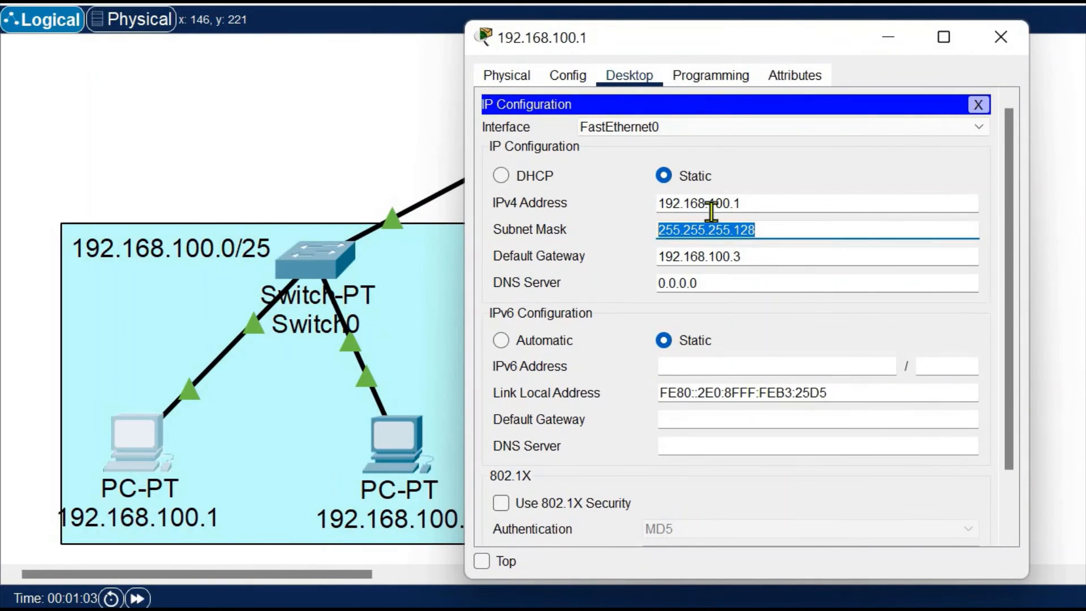
{"action": "left_click_drag", "start_coordinate": [755, 257], "coordinate": [661, 251]}
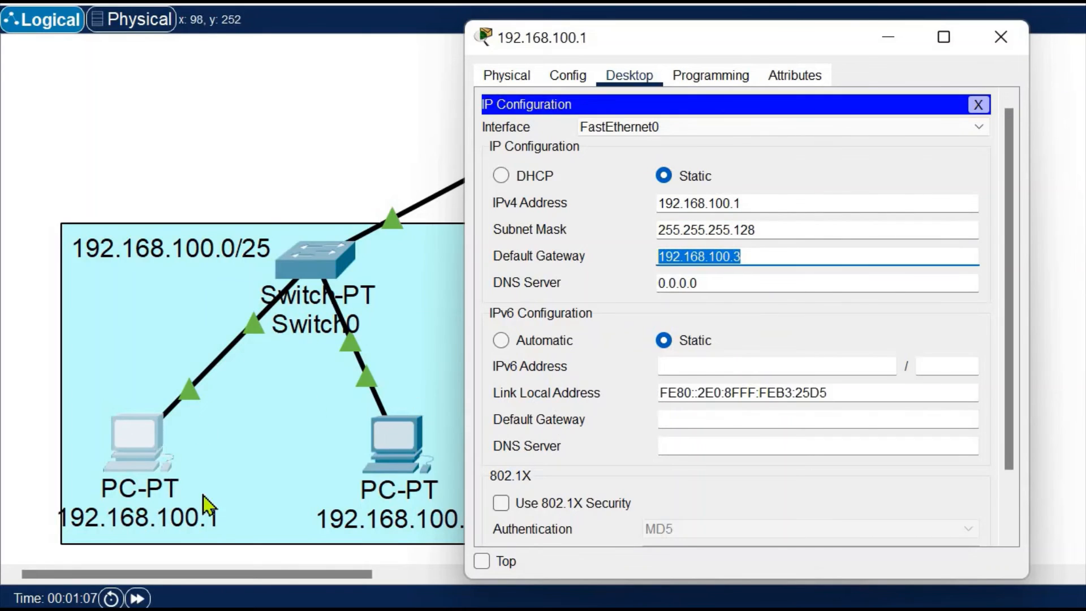
{"action": "left_click", "coordinate": [767, 258]}
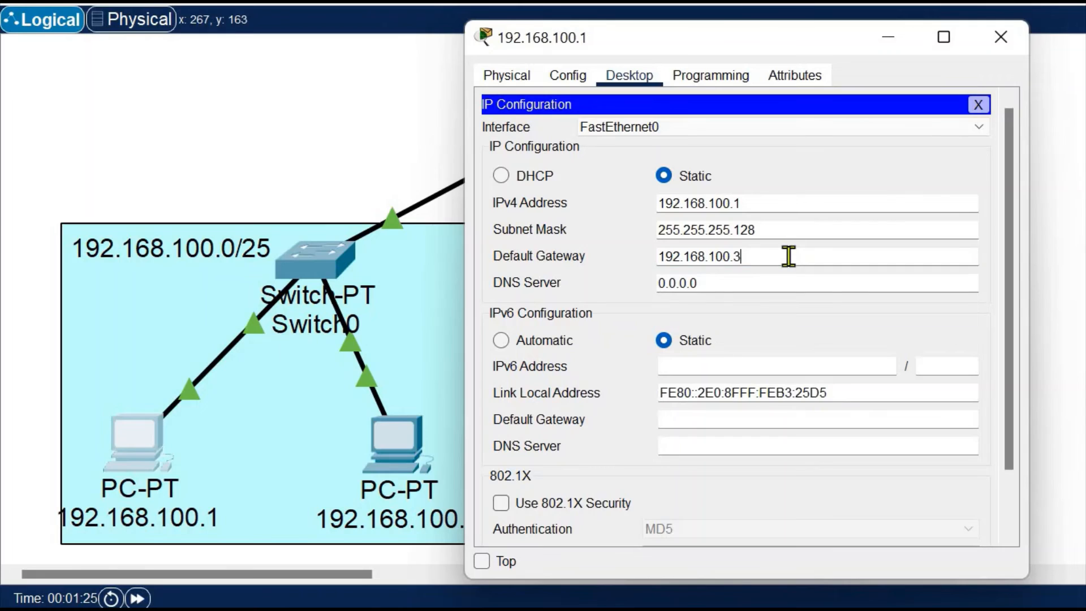
{"action": "left_click_drag", "start_coordinate": [757, 254], "coordinate": [606, 254]}
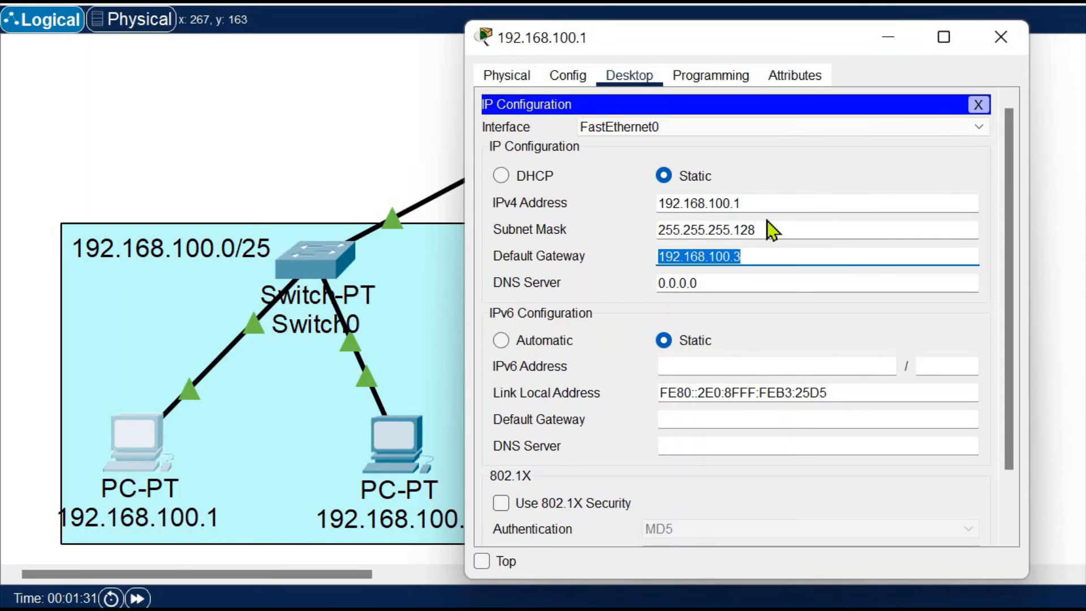
{"action": "left_click", "coordinate": [1007, 33]}
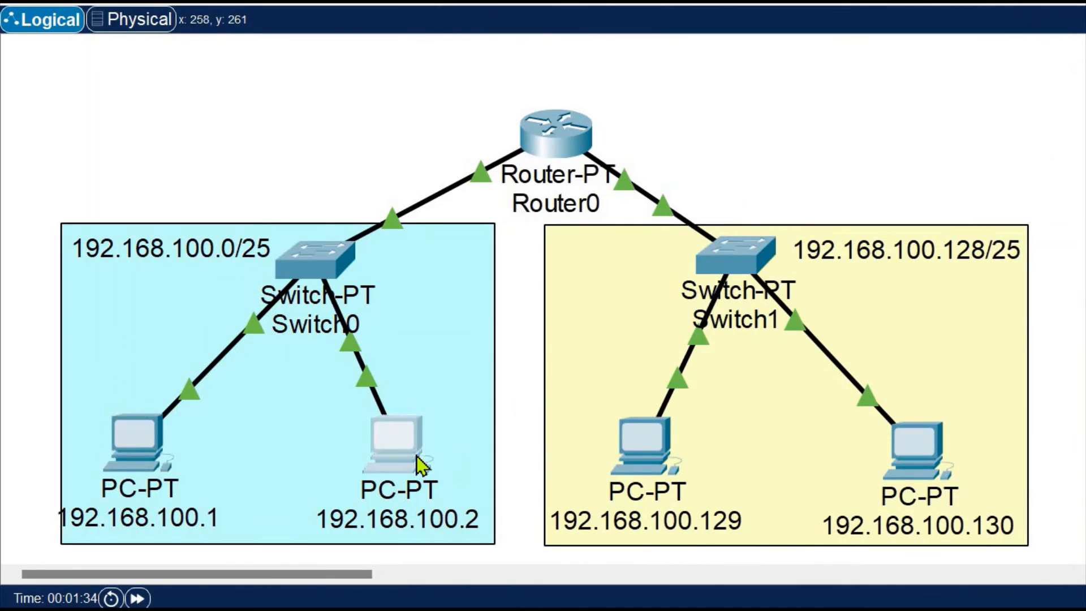
Review the subnet mask, default gateway and IPv4 address in the IP configuration of PC 192.168.100.2
{"action": "left_click", "coordinate": [416, 456]}
{"action": "left_click", "coordinate": [362, 79]}
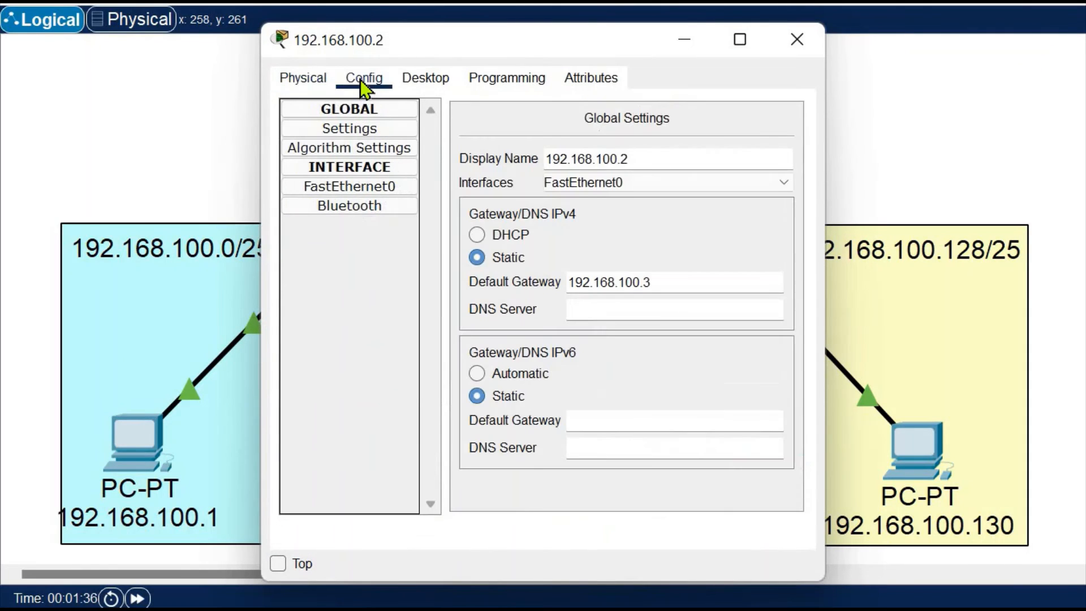
{"action": "left_click", "coordinate": [425, 77]}
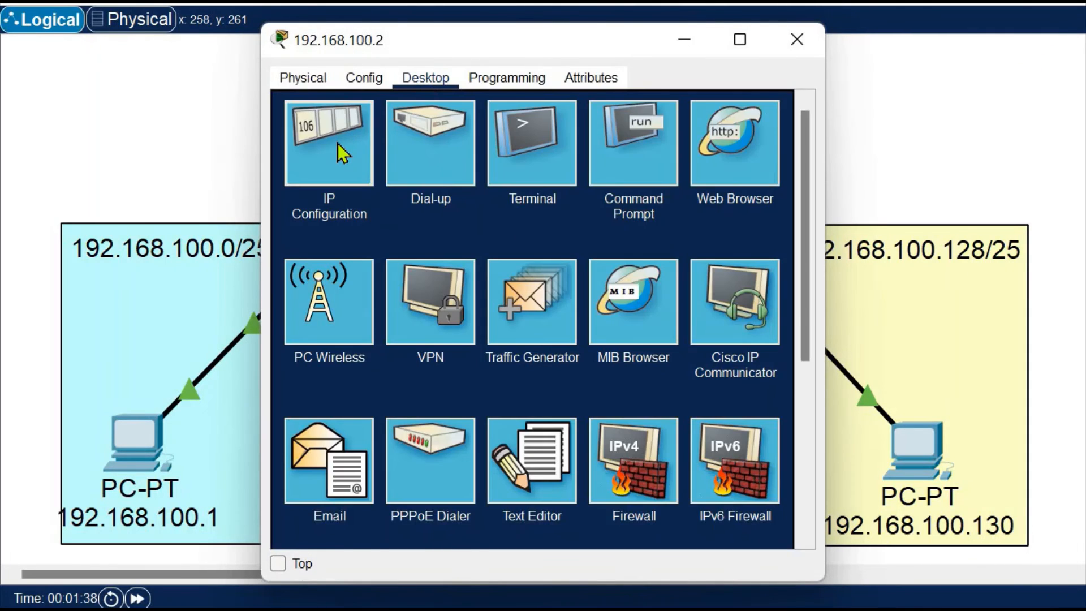
{"action": "left_click", "coordinate": [337, 144]}
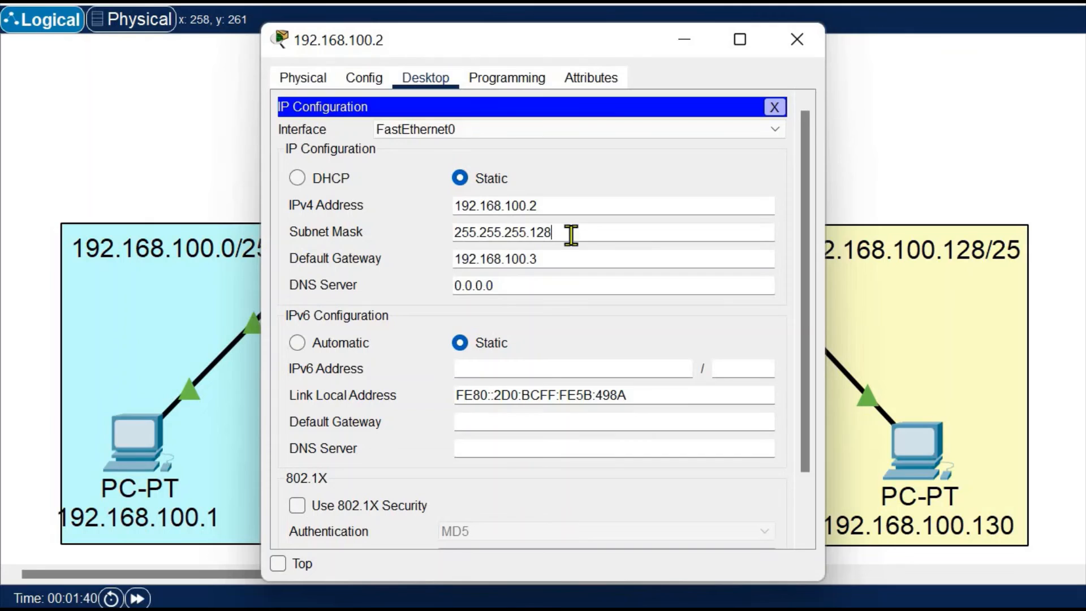
{"action": "left_click_drag", "start_coordinate": [571, 235], "coordinate": [444, 229]}
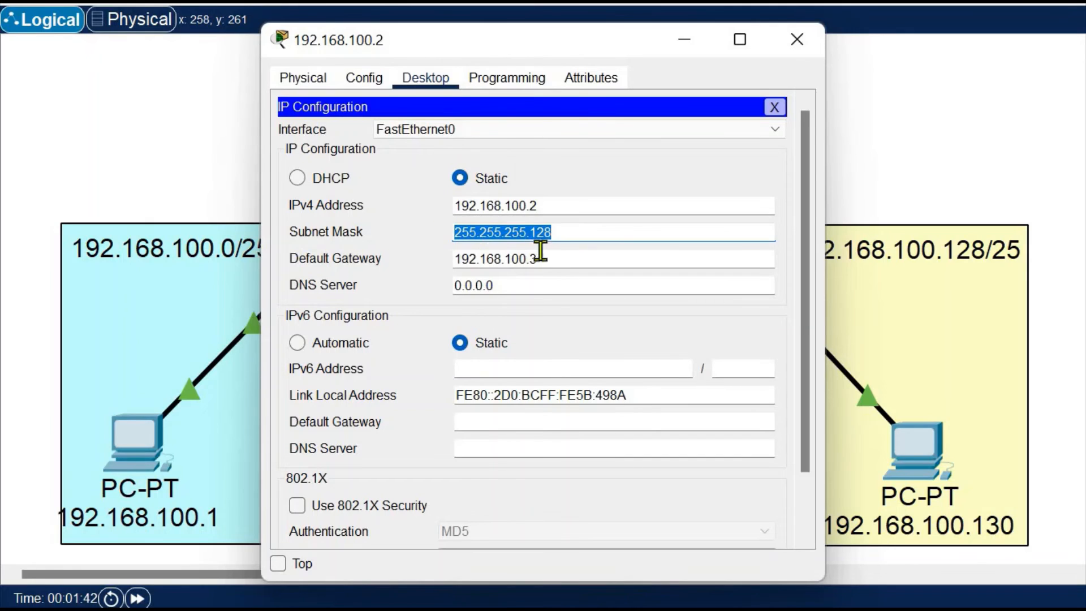
{"action": "left_click_drag", "start_coordinate": [543, 258], "coordinate": [429, 256]}
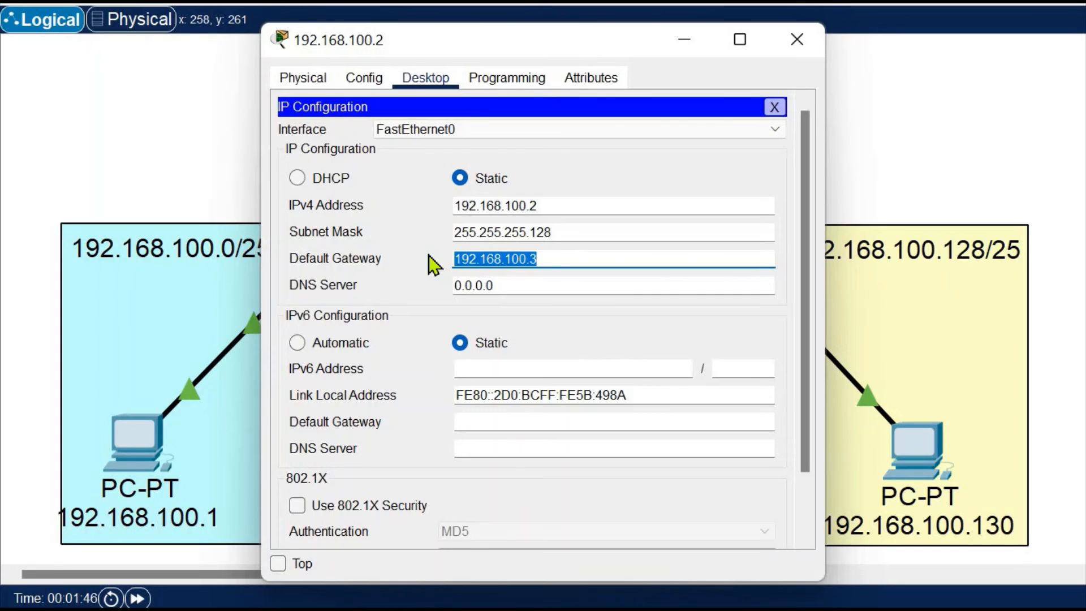
{"action": "left_click", "coordinate": [555, 208]}
{"action": "double_click", "coordinate": [509, 205]}
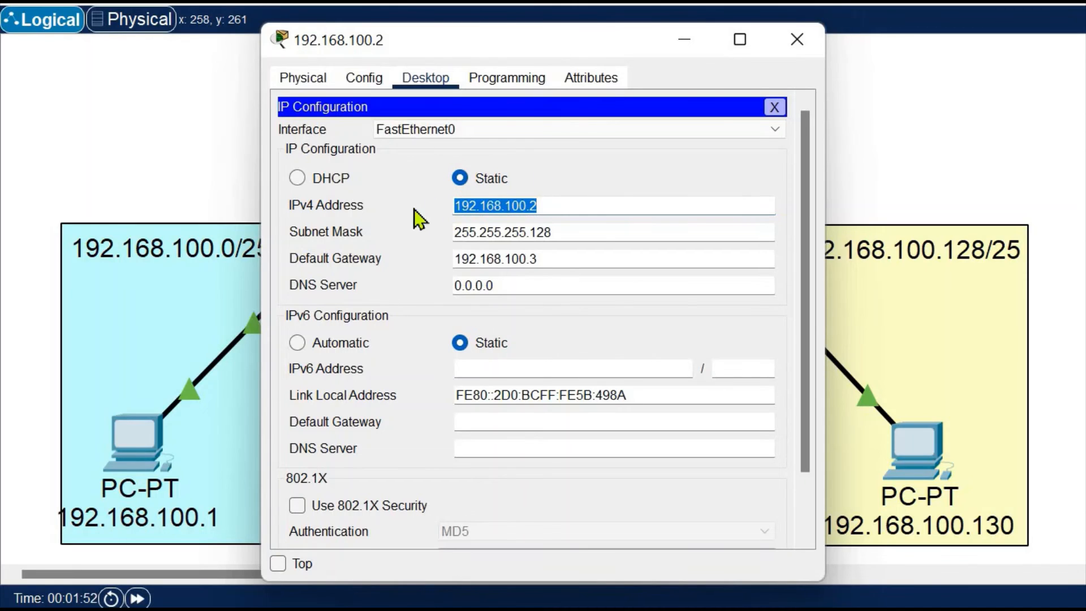
{"action": "left_click", "coordinate": [556, 208]}
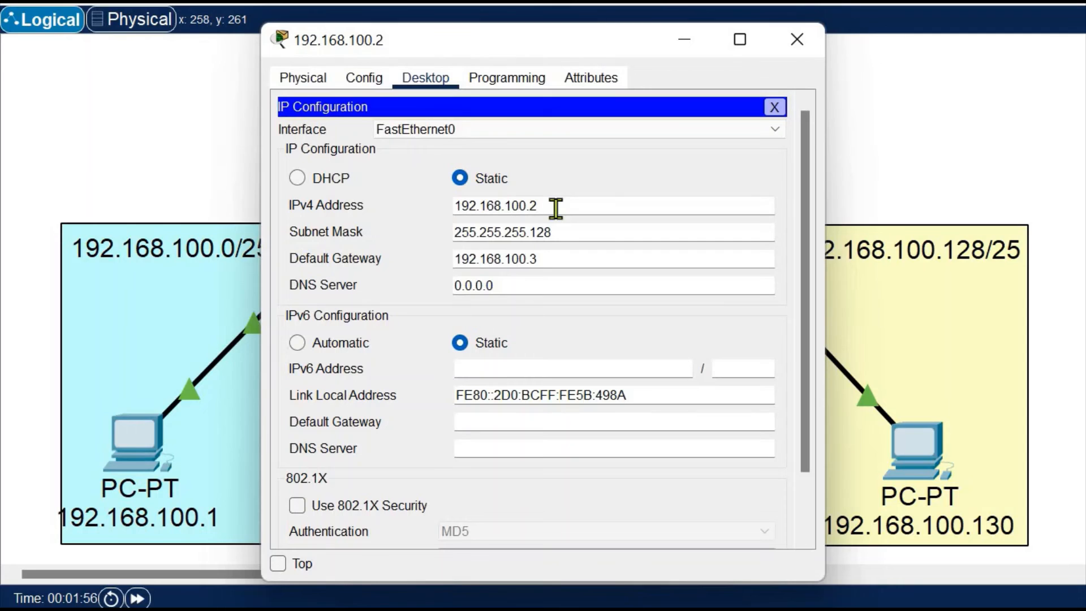
{"action": "left_click", "coordinate": [786, 44]}
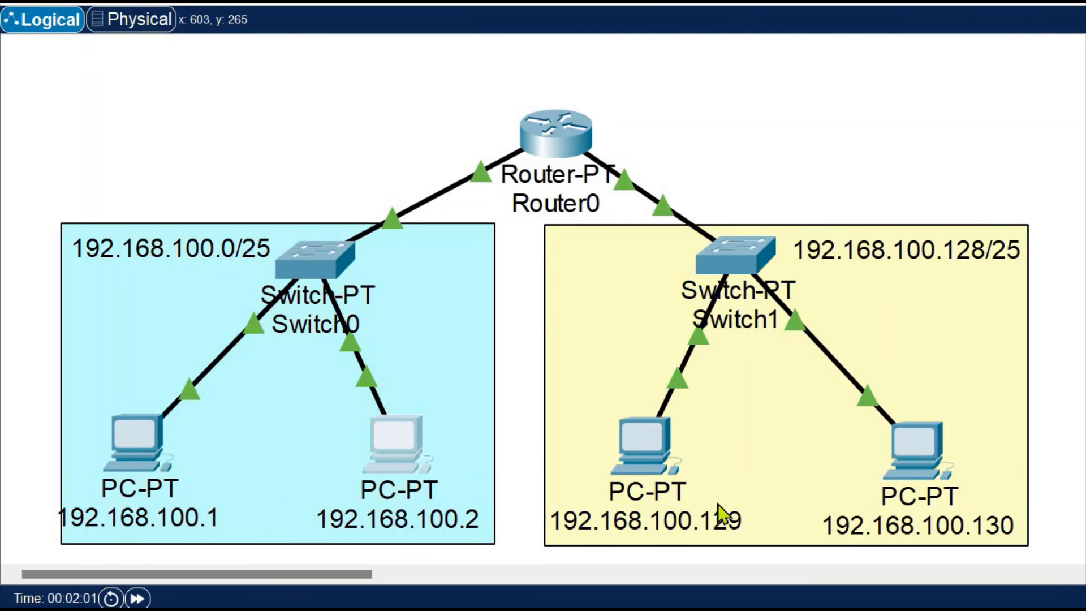
Check the default gateway and IPv4 address in the IP configuration of PC 192.168.100.129 in the 192.168.100.128/25 subnet
{"action": "left_click", "coordinate": [656, 454]}
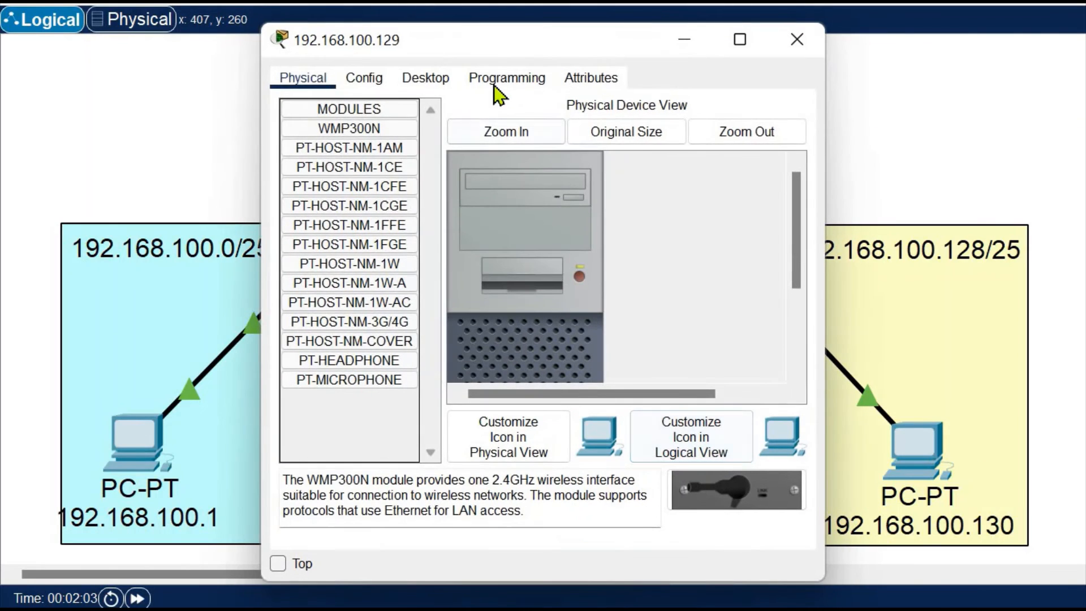
{"action": "left_click", "coordinate": [410, 79]}
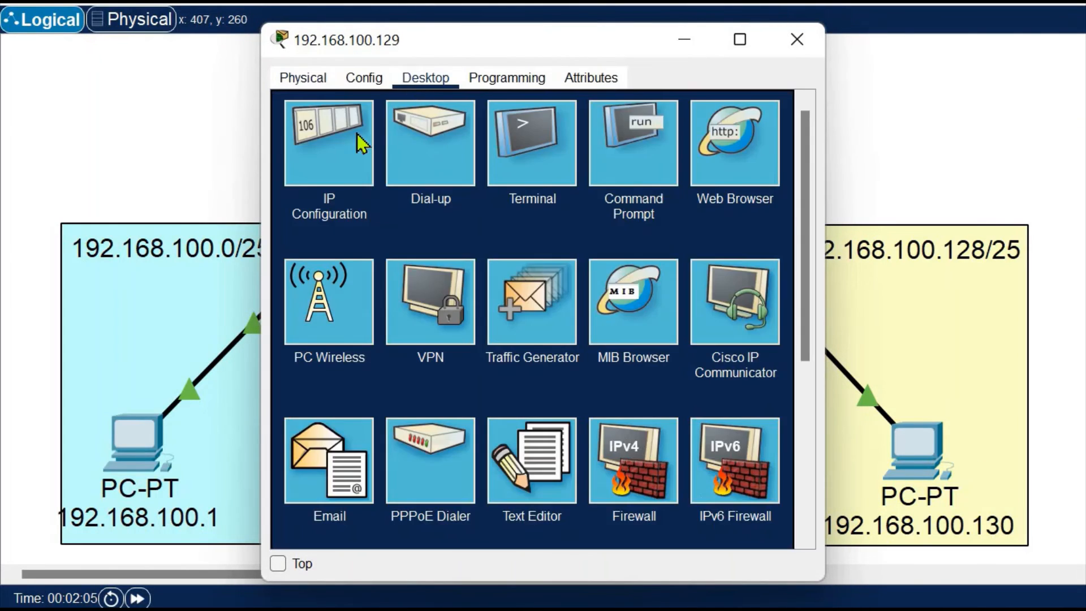
{"action": "left_click", "coordinate": [330, 182]}
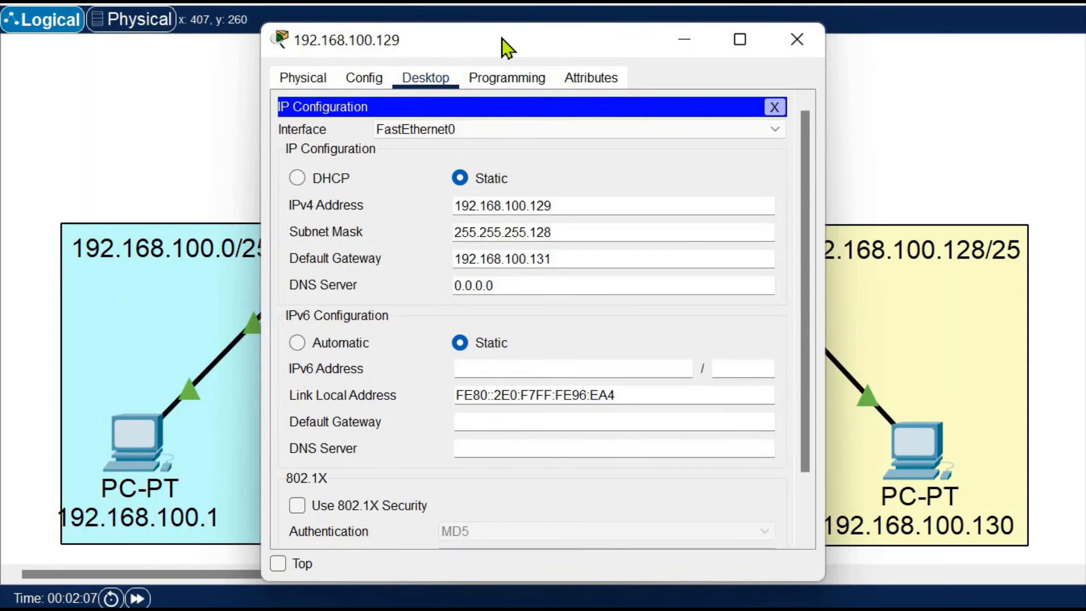
{"action": "left_click_drag", "start_coordinate": [501, 39], "coordinate": [263, 19]}
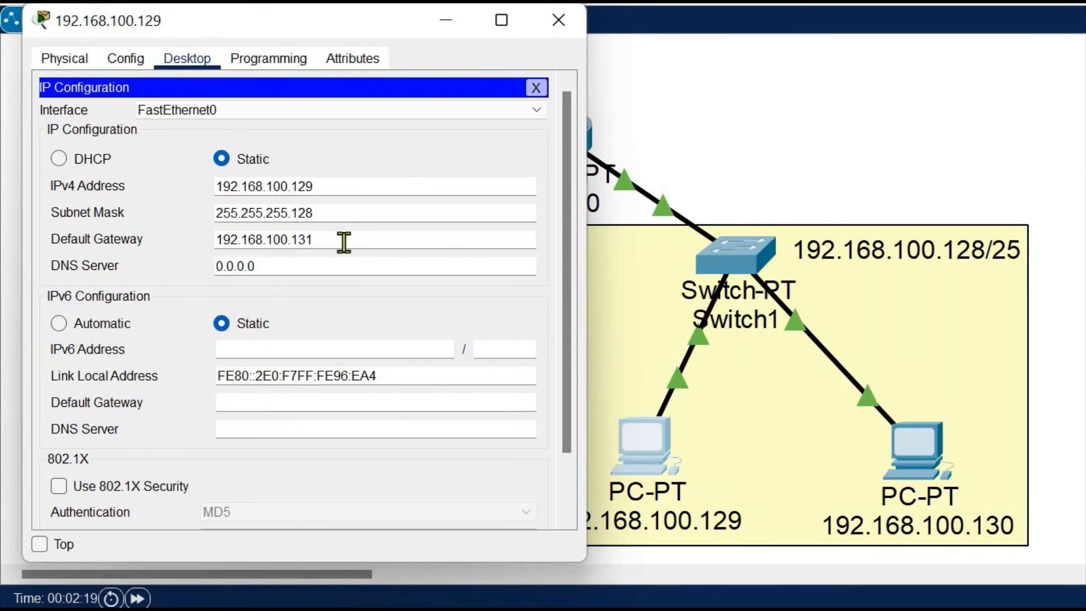
{"action": "left_click_drag", "start_coordinate": [344, 242], "coordinate": [199, 229]}
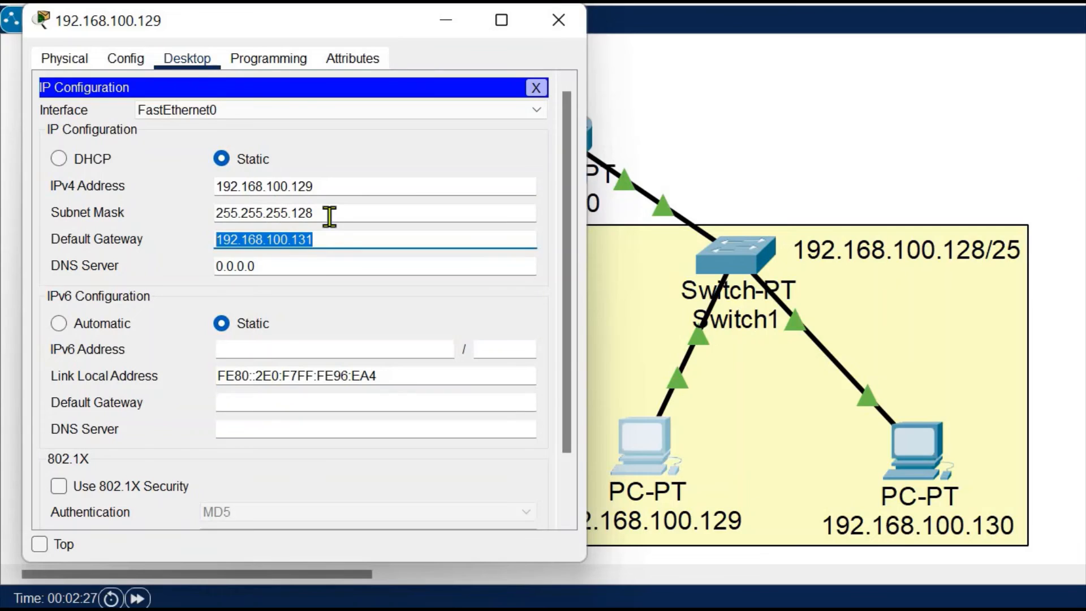
{"action": "left_click_drag", "start_coordinate": [322, 187], "coordinate": [159, 172]}
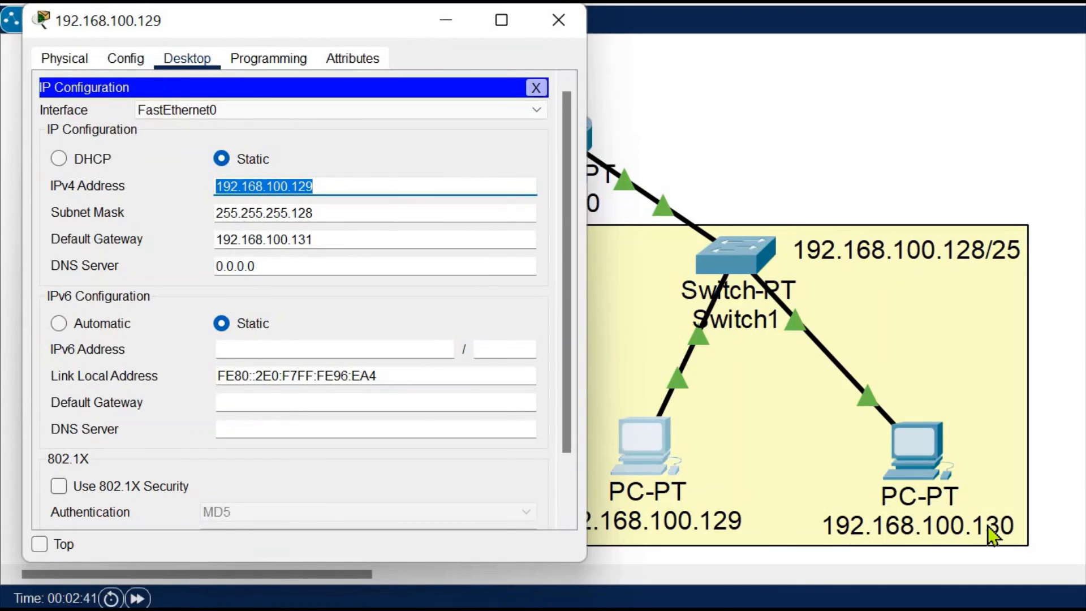
{"action": "left_click", "coordinate": [564, 21]}
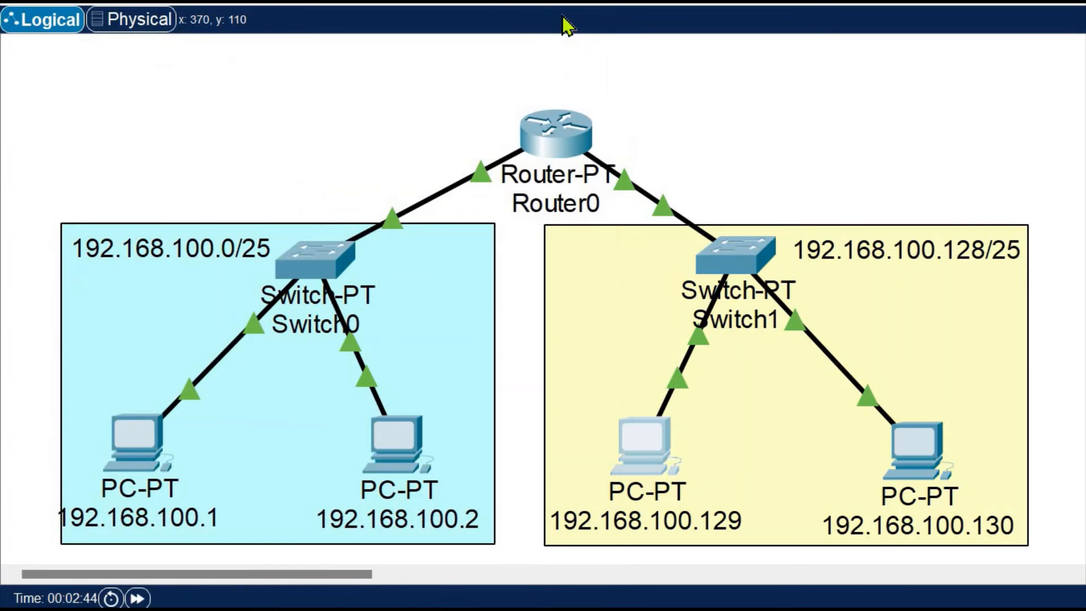
Inspect the IPv4 settings of Router0's FastEthernet0/0 interface, keeping the 192.168.100.0/25 subnet in view for comparison
{"action": "left_click", "coordinate": [570, 141]}
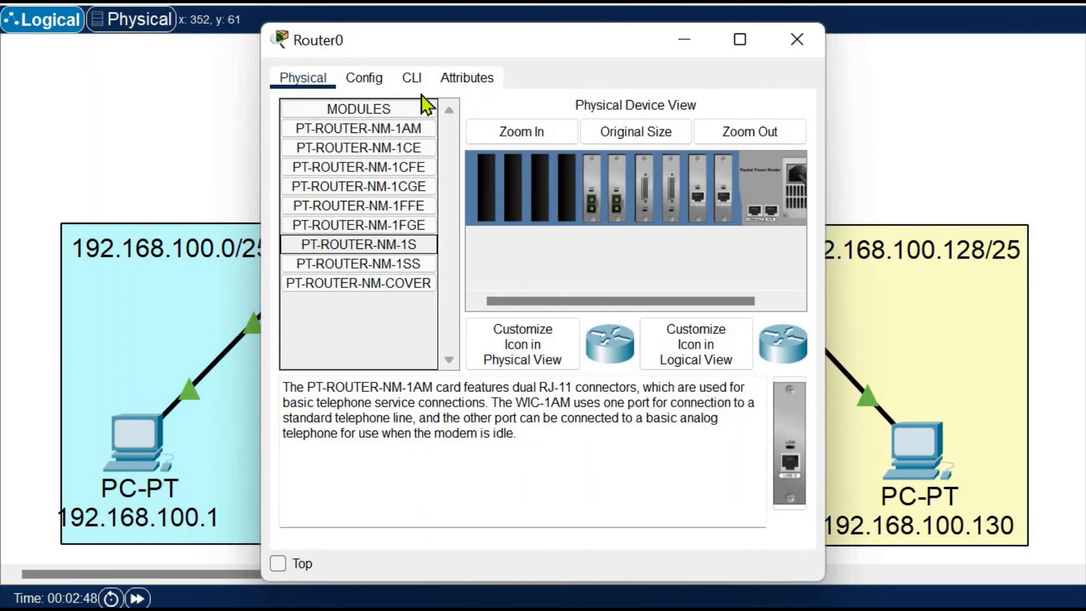
{"action": "left_click", "coordinate": [369, 85]}
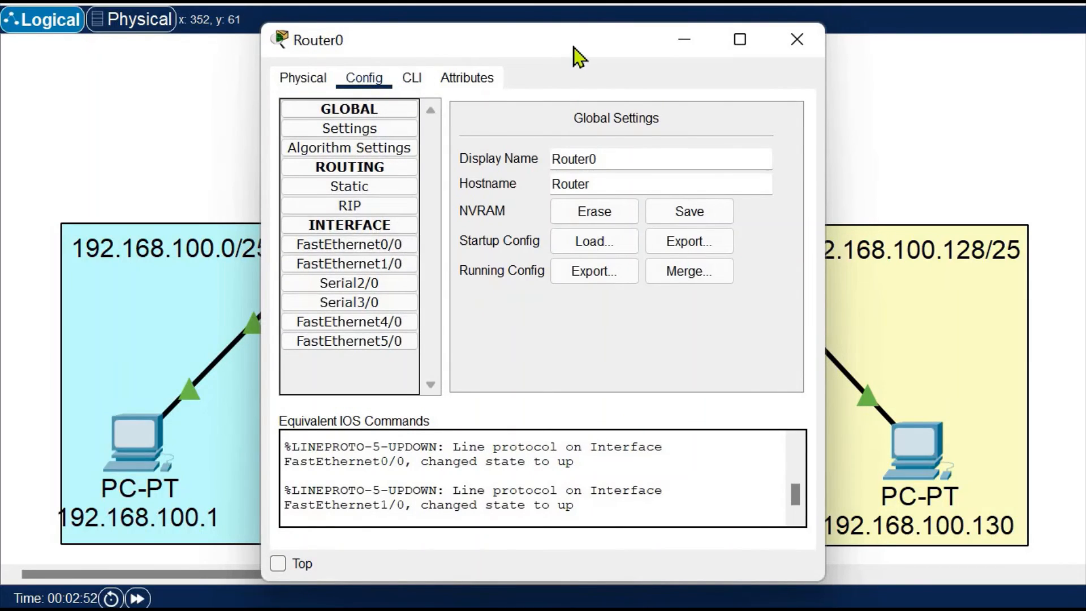
{"action": "left_click_drag", "start_coordinate": [572, 47], "coordinate": [779, 45]}
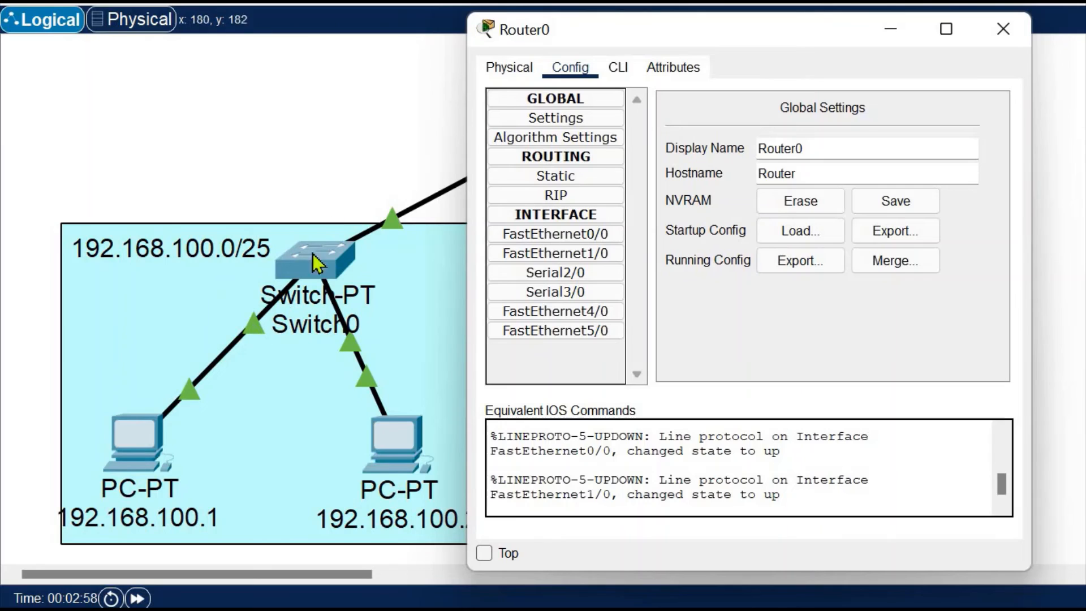
{"action": "left_click_drag", "start_coordinate": [629, 39], "coordinate": [215, 21]}
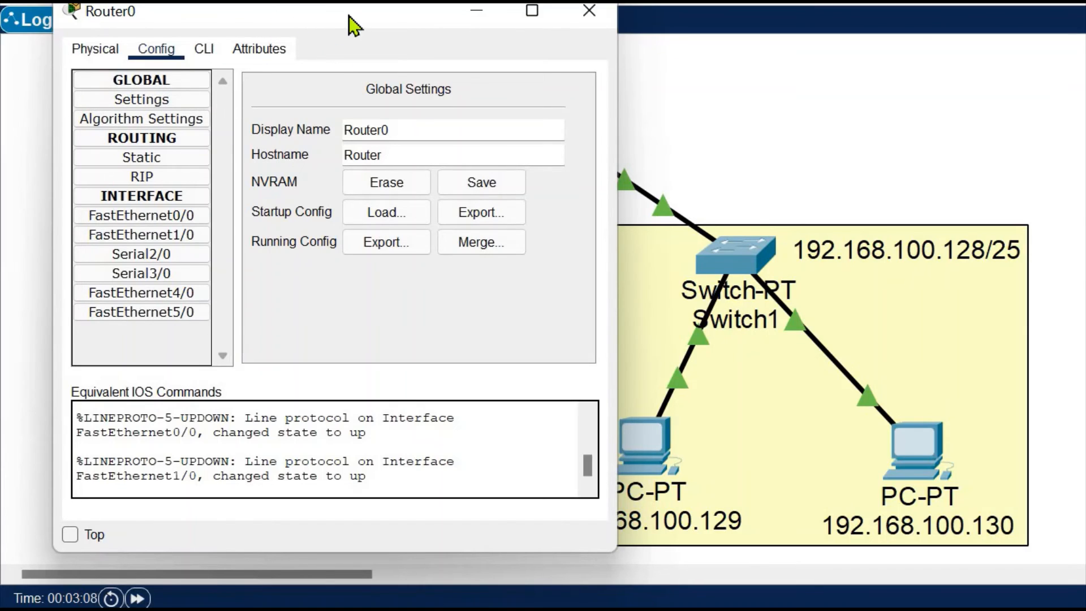
{"action": "left_click_drag", "start_coordinate": [348, 16], "coordinate": [481, 45]}
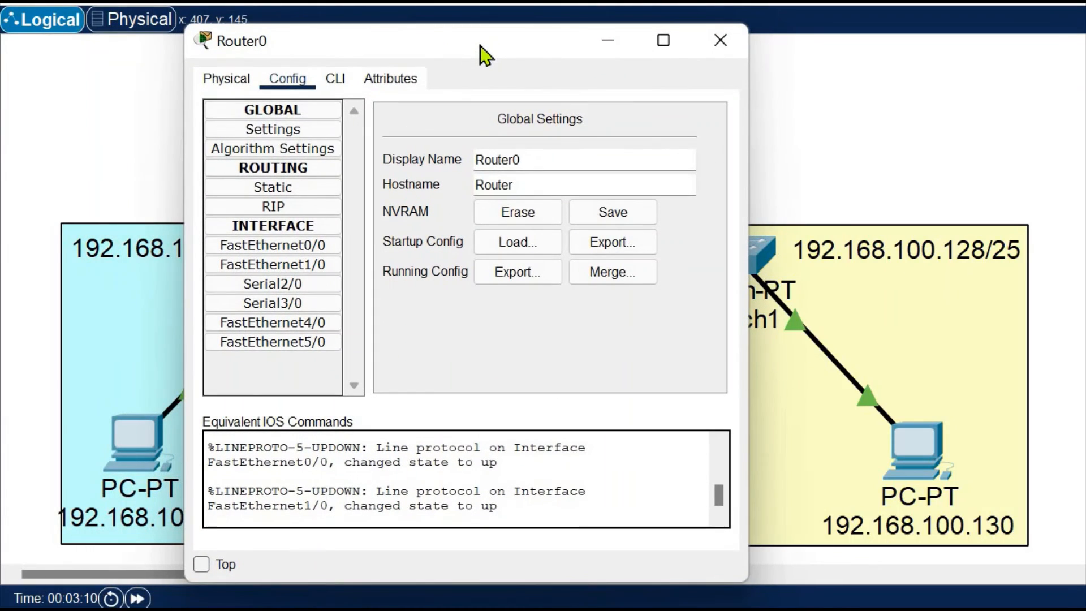
{"action": "left_click", "coordinate": [314, 247]}
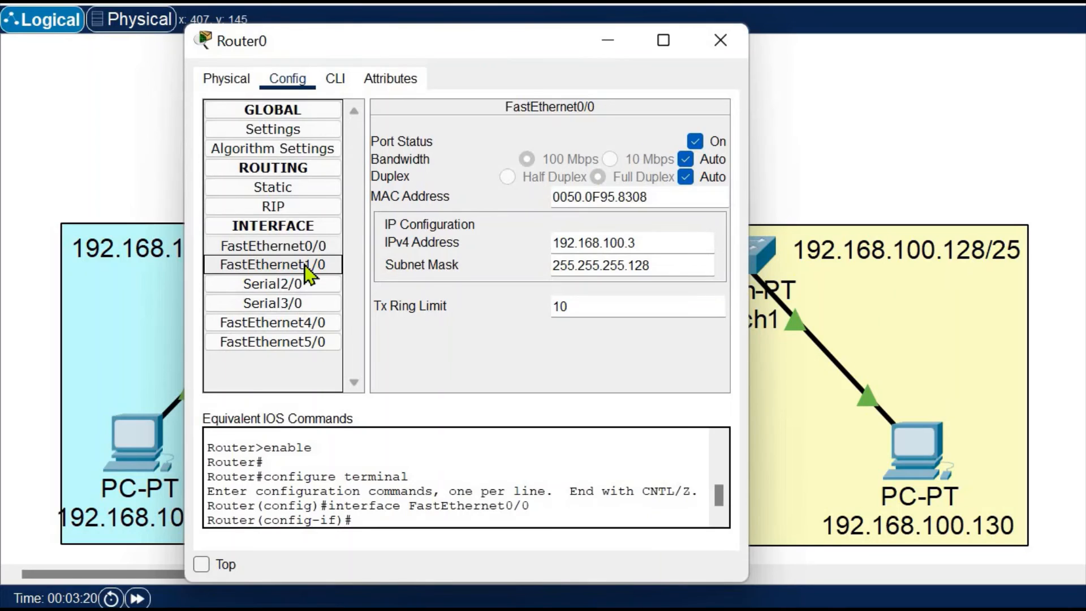
{"action": "left_click", "coordinate": [318, 246]}
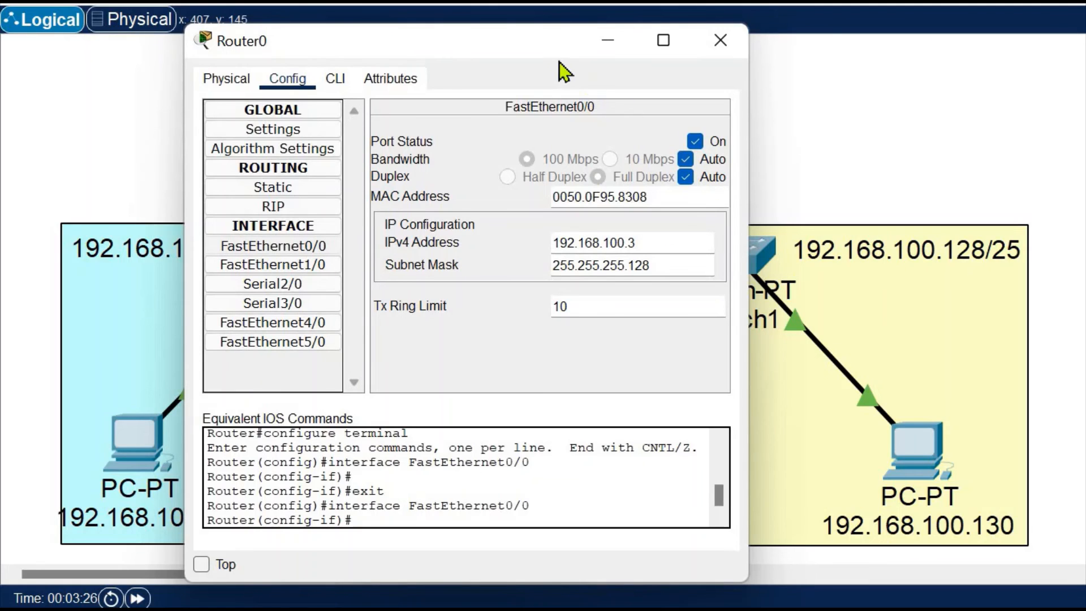
{"action": "left_click_drag", "start_coordinate": [547, 52], "coordinate": [875, 56]}
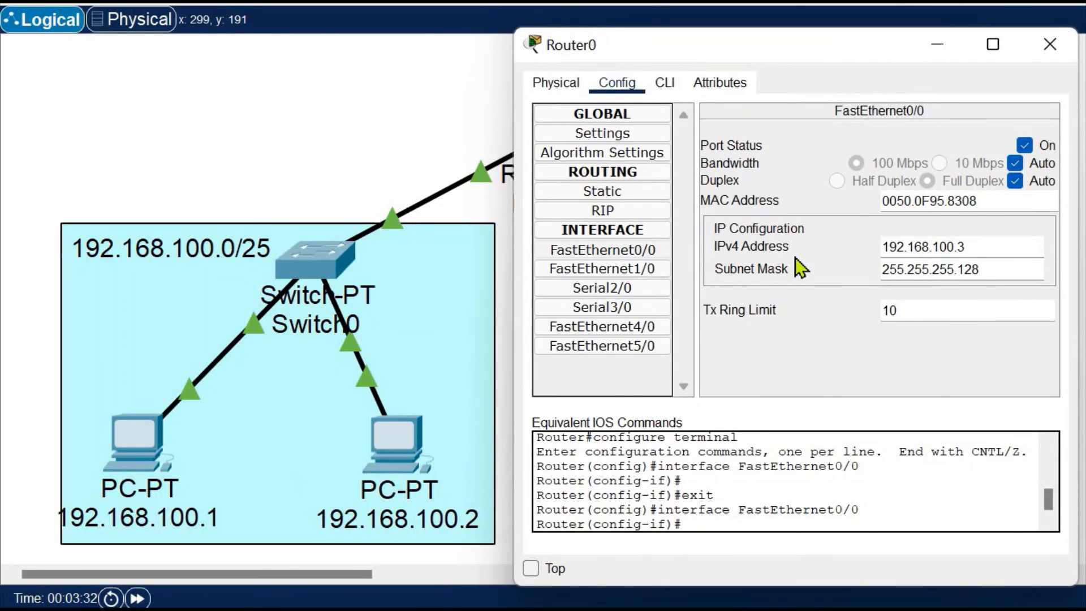
{"action": "left_click", "coordinate": [654, 250]}
{"action": "left_click_drag", "start_coordinate": [981, 247], "coordinate": [863, 244]}
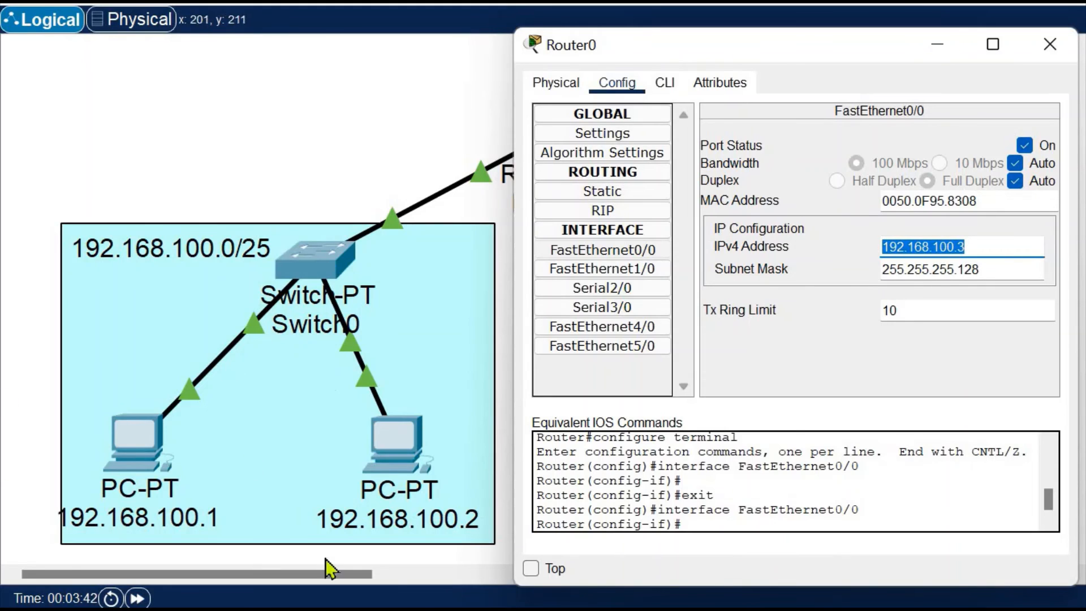
Check the IPv4 address and subnet mask of Router0's FastEthernet0/0 interface
{"action": "left_click", "coordinate": [979, 247]}
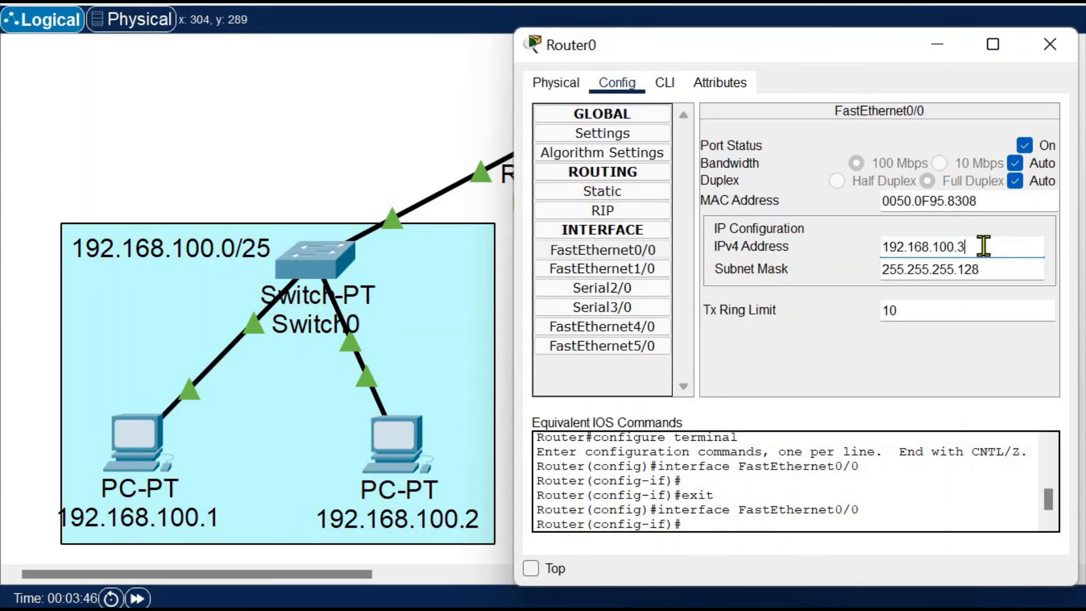
{"action": "left_click_drag", "start_coordinate": [980, 247], "coordinate": [850, 248]}
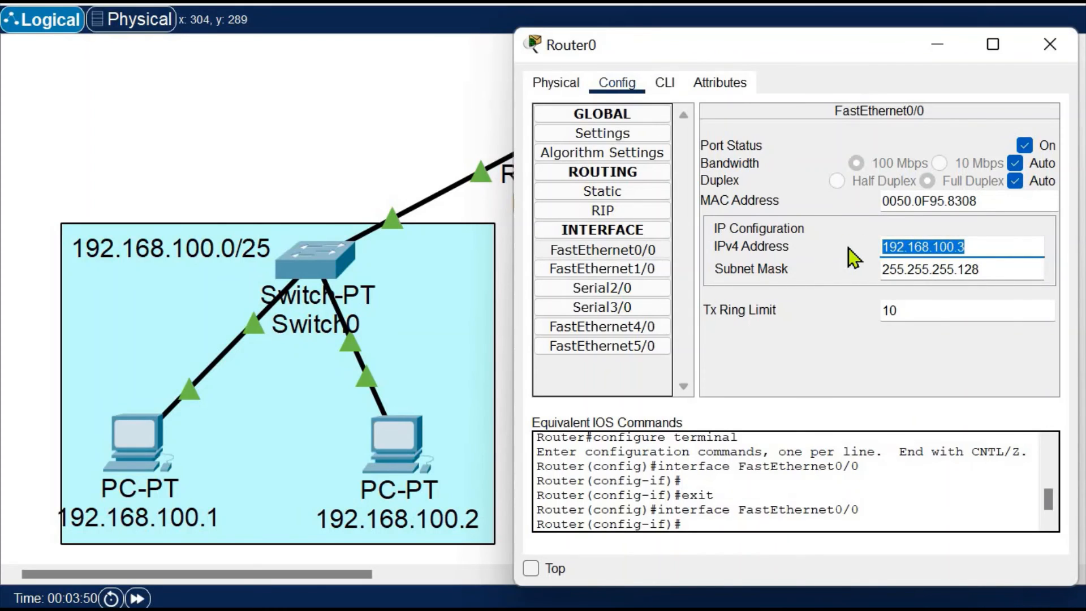
{"action": "left_click_drag", "start_coordinate": [1004, 276], "coordinate": [854, 267]}
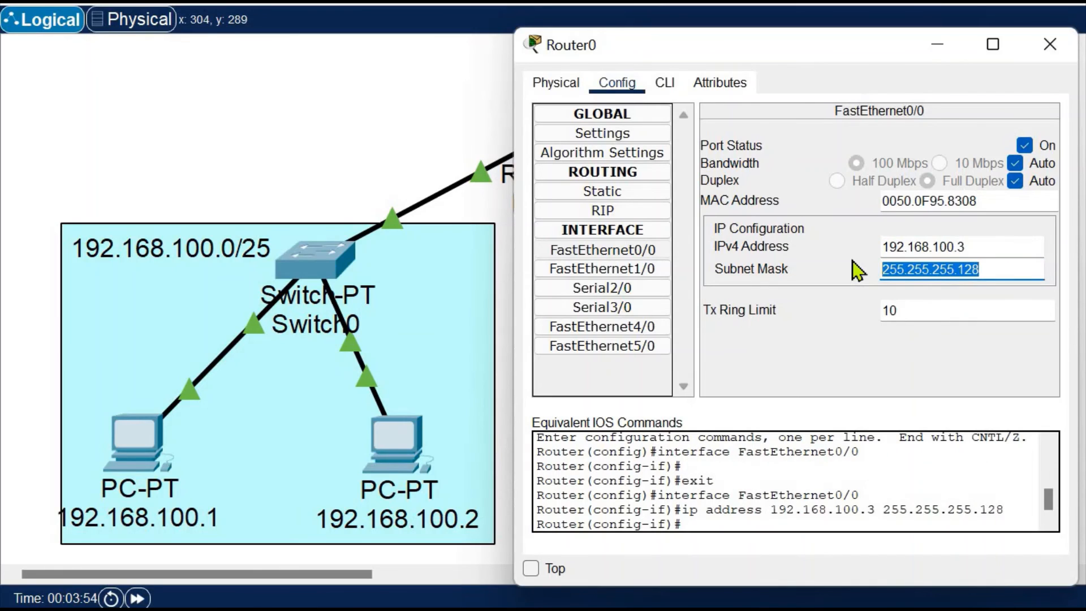
Turn the FastEthernet0/0 port status off and back on twice to demonstrate its effect on the link to Switch0
{"action": "left_click", "coordinate": [1017, 148]}
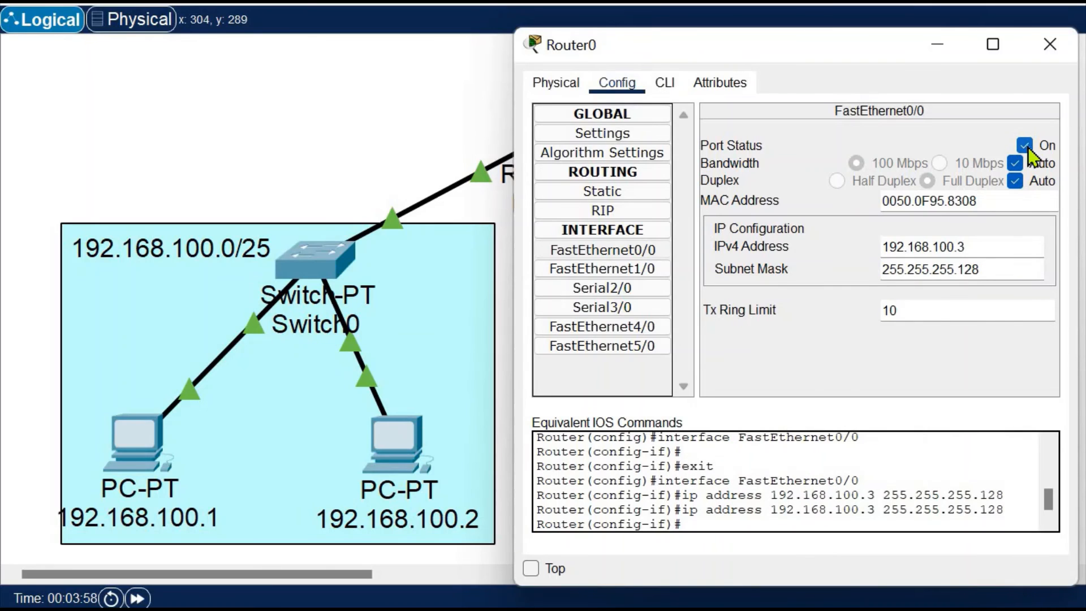
{"action": "left_click", "coordinate": [1027, 147]}
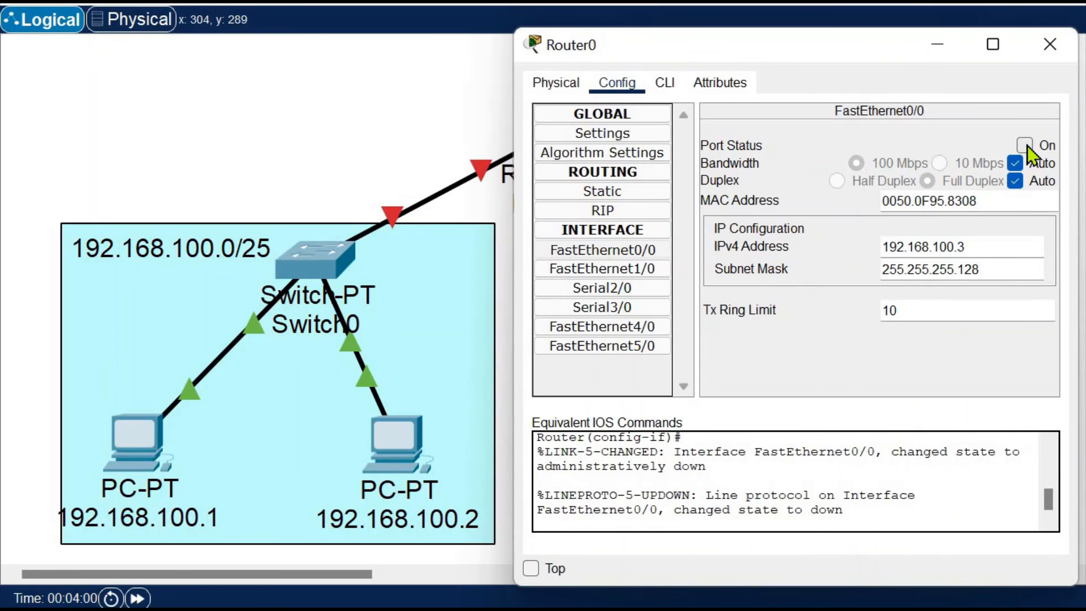
{"action": "left_click", "coordinate": [1027, 145]}
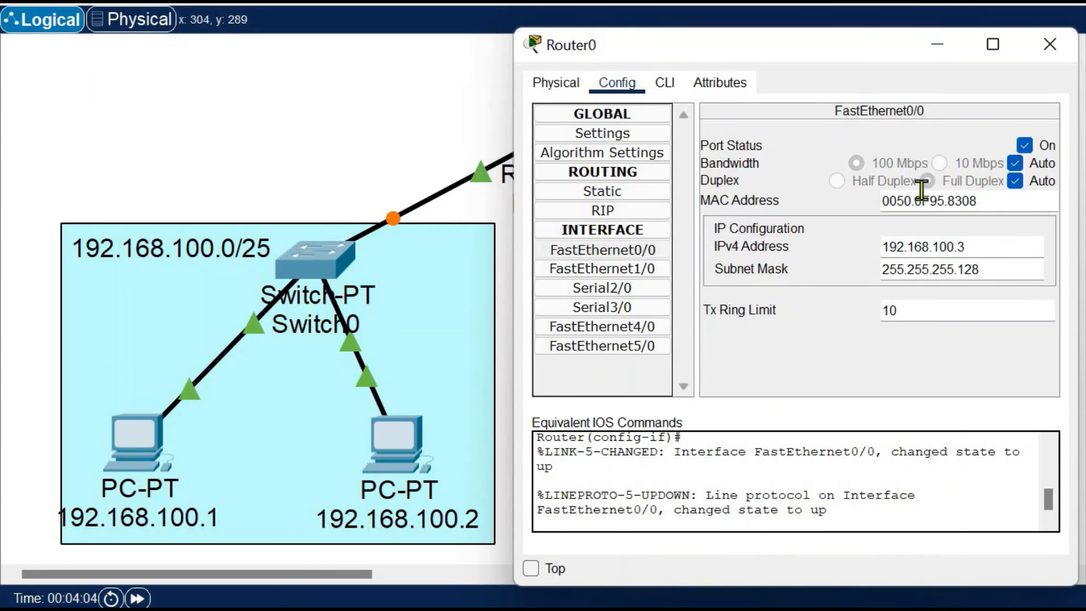
{"action": "left_click", "coordinate": [1025, 145]}
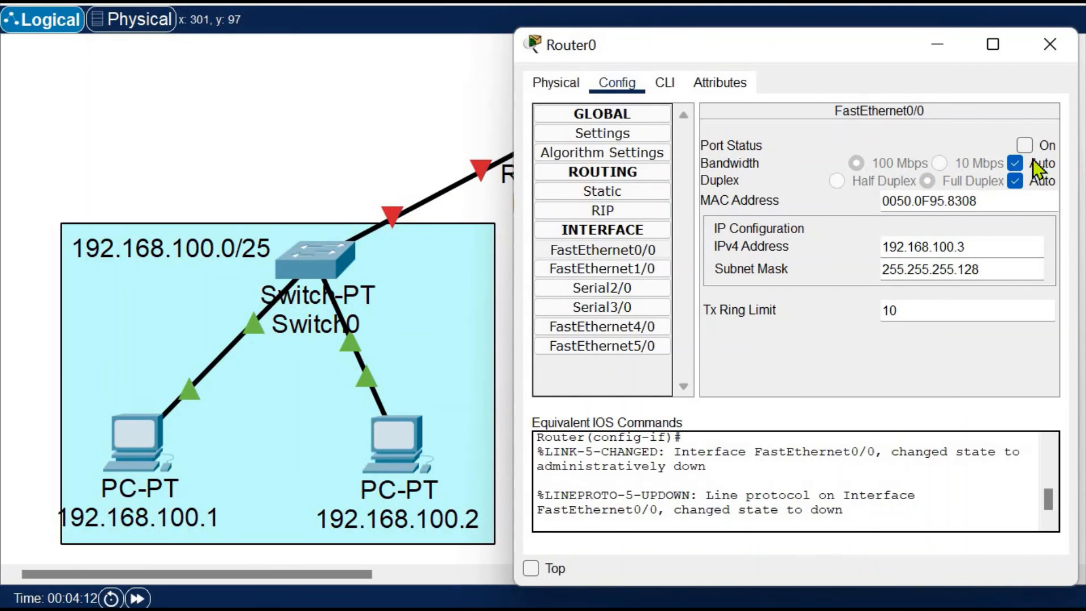
{"action": "left_click", "coordinate": [1024, 145]}
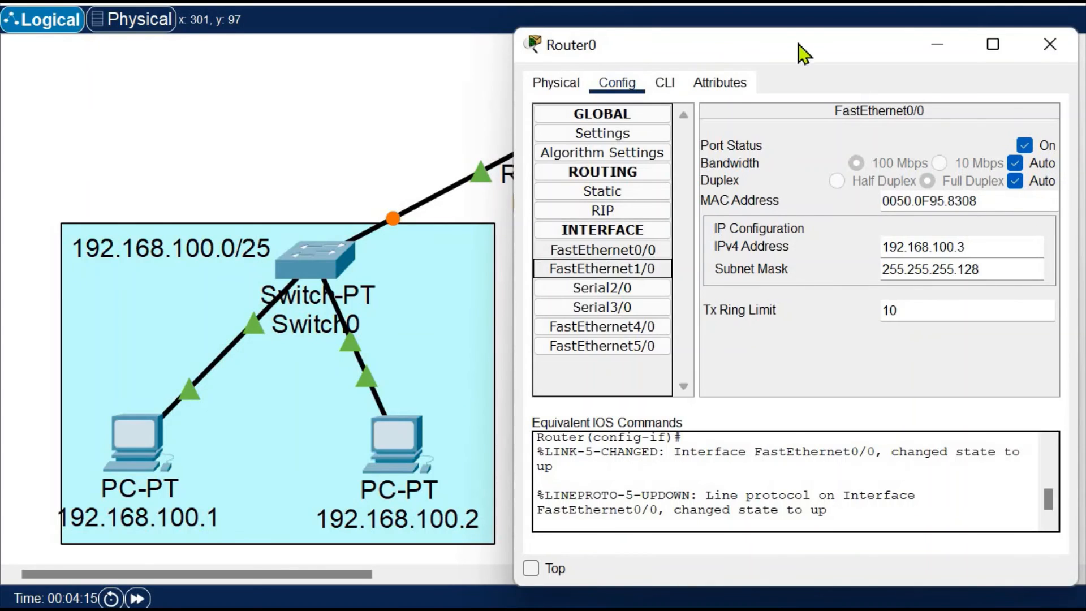
Open Router0's FastEthernet1/0 settings with the 192.168.100.128/25 subnet in view, and switch its port off and back on
{"action": "left_click_drag", "start_coordinate": [707, 46], "coordinate": [291, 77]}
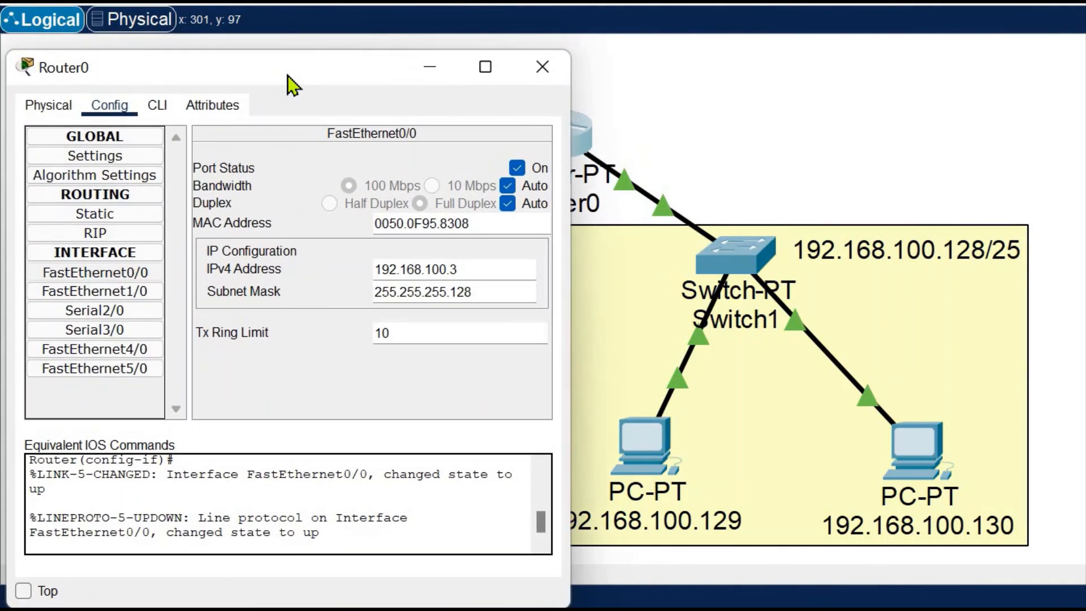
{"action": "left_click", "coordinate": [129, 291]}
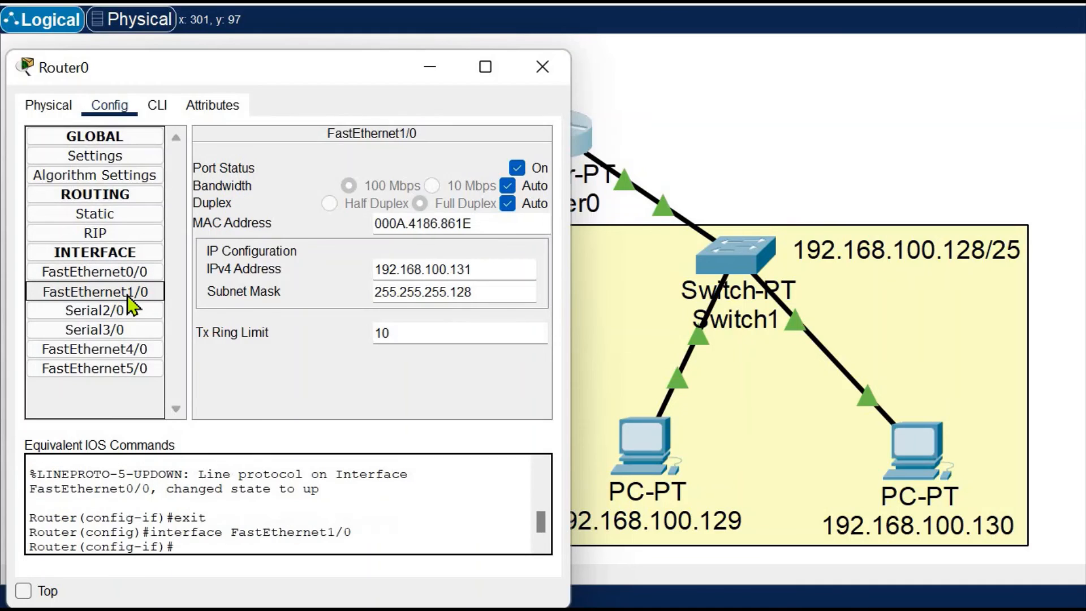
{"action": "left_click", "coordinate": [516, 169]}
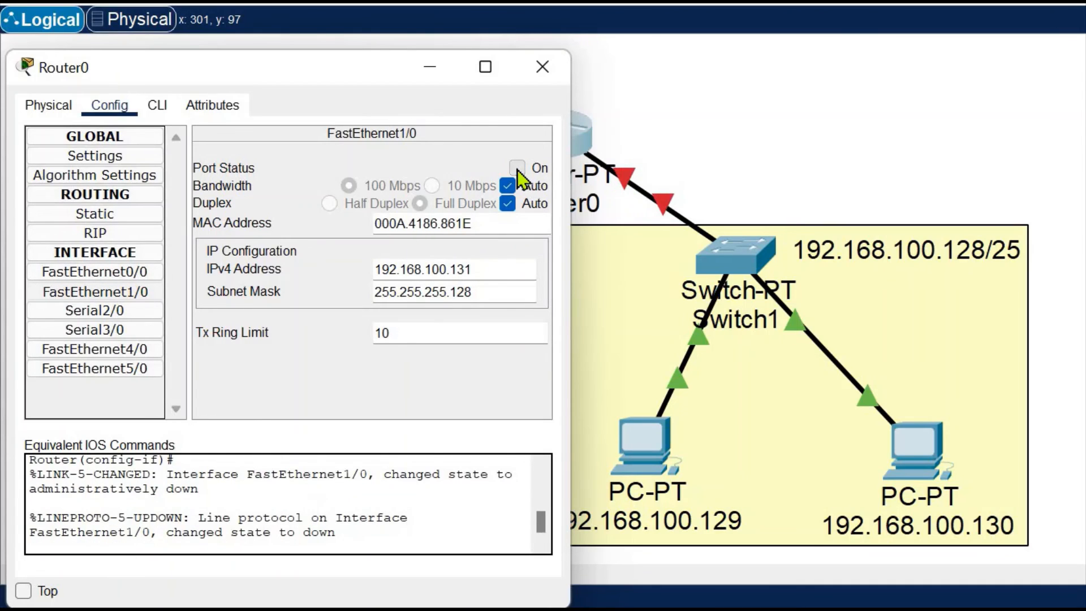
{"action": "left_click", "coordinate": [517, 169]}
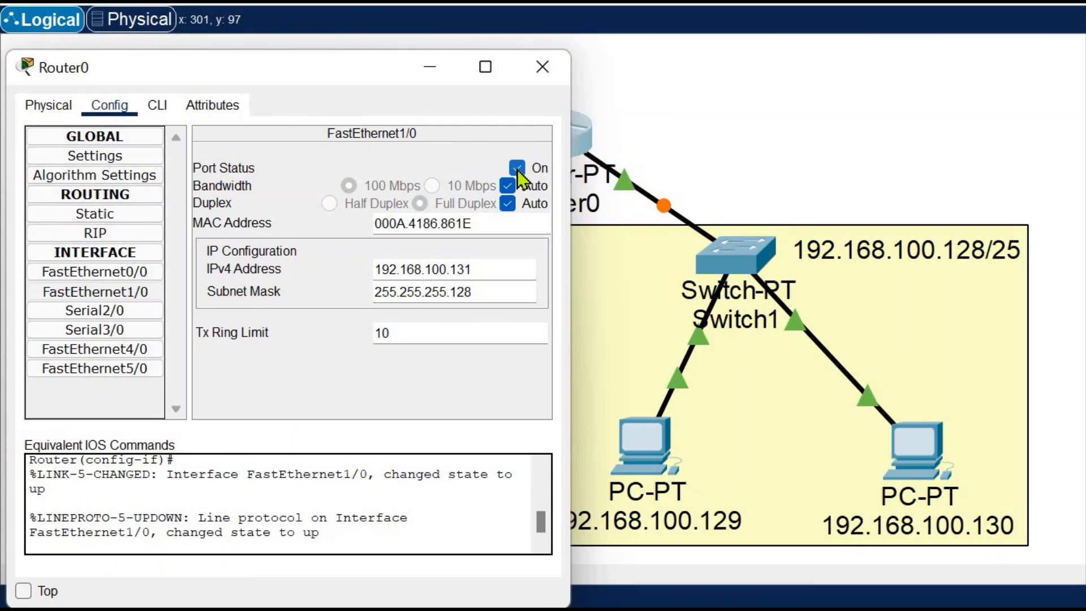
Check the IPv4 address and subnet mask of FastEthernet1/0 and close Router0's configuration window
{"action": "left_click", "coordinate": [485, 273]}
{"action": "left_click_drag", "start_coordinate": [461, 269], "coordinate": [366, 269]}
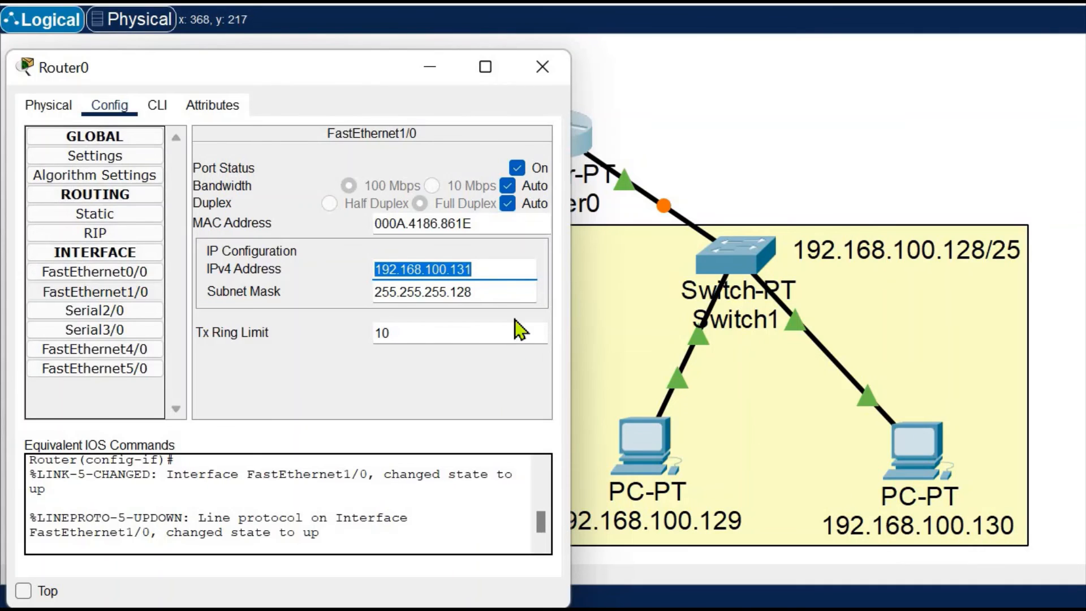
{"action": "left_click", "coordinate": [493, 294]}
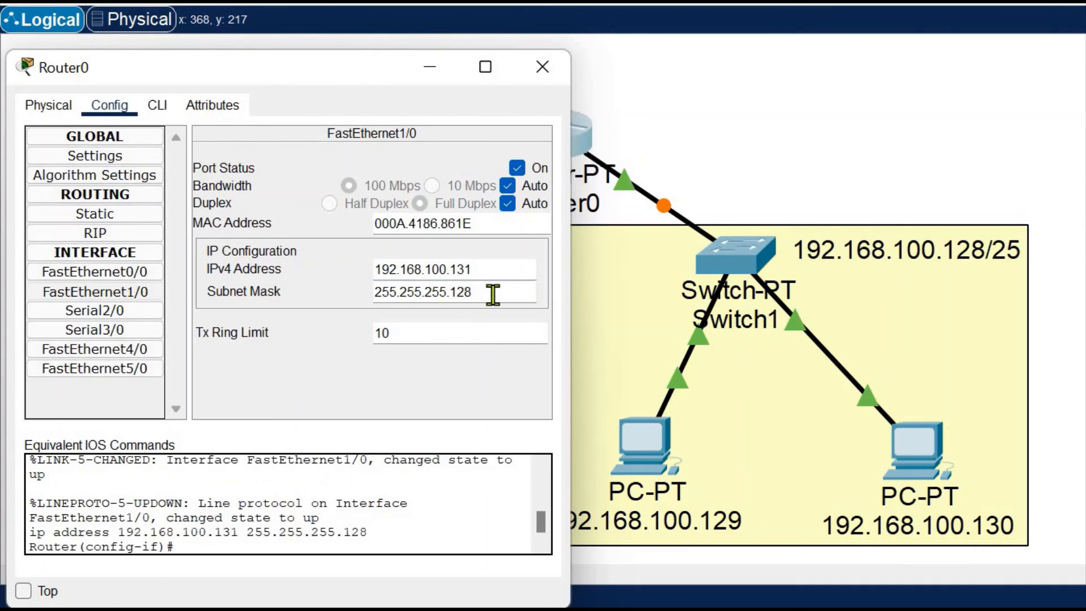
{"action": "left_click_drag", "start_coordinate": [493, 294], "coordinate": [354, 300]}
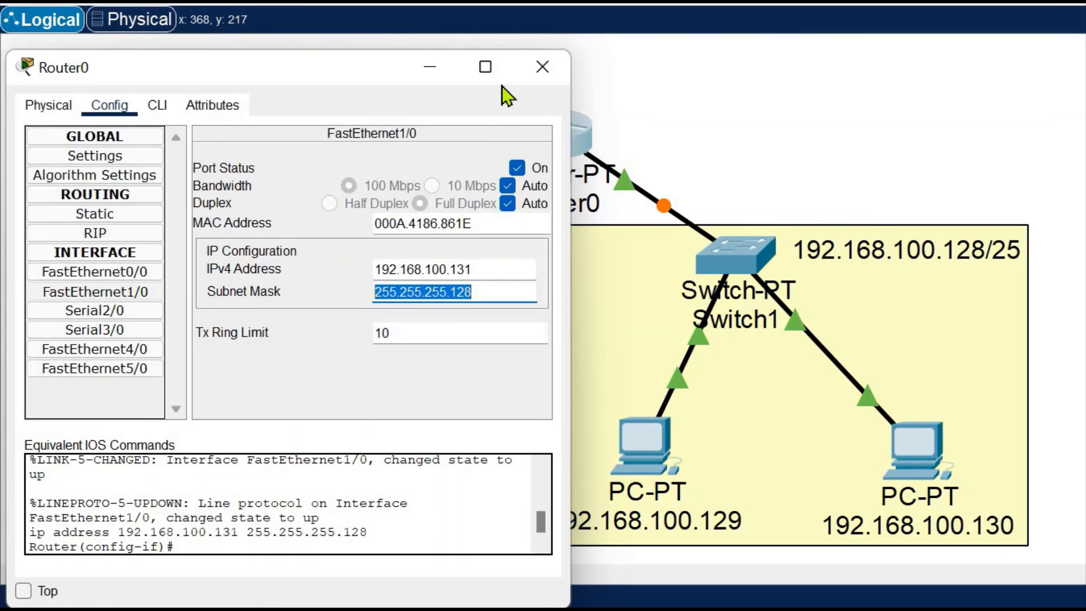
{"action": "left_click", "coordinate": [536, 67]}
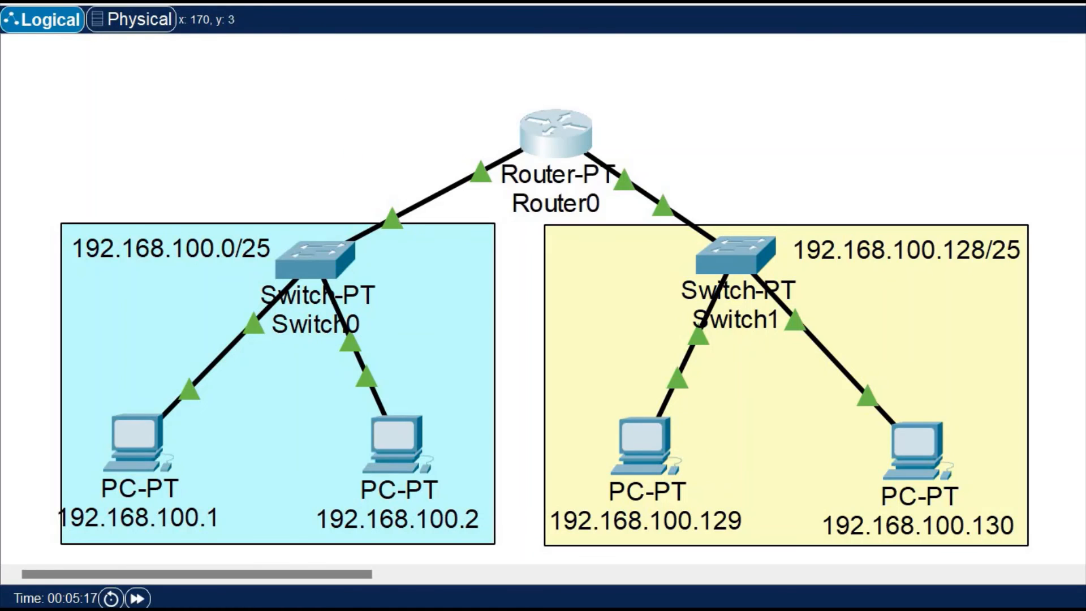
Send a simple PDU from PC 192.168.100.2 to PC 192.168.100.129 two times
{"action": "left_click", "coordinate": [375, 442]}
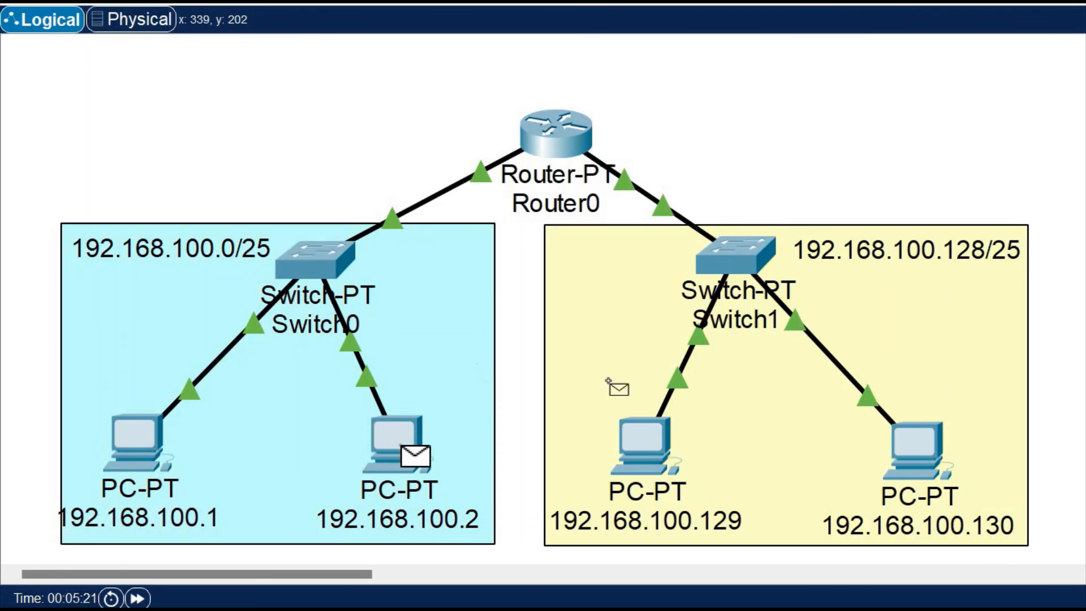
{"action": "mouse_move", "coordinate": [650, 432]}
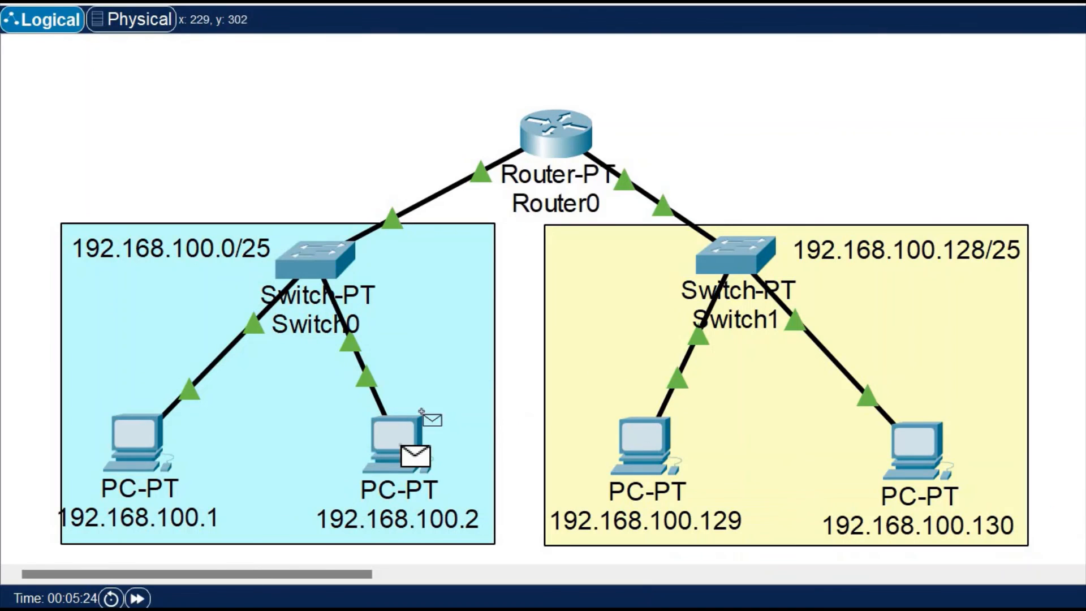
{"action": "left_click", "coordinate": [651, 436]}
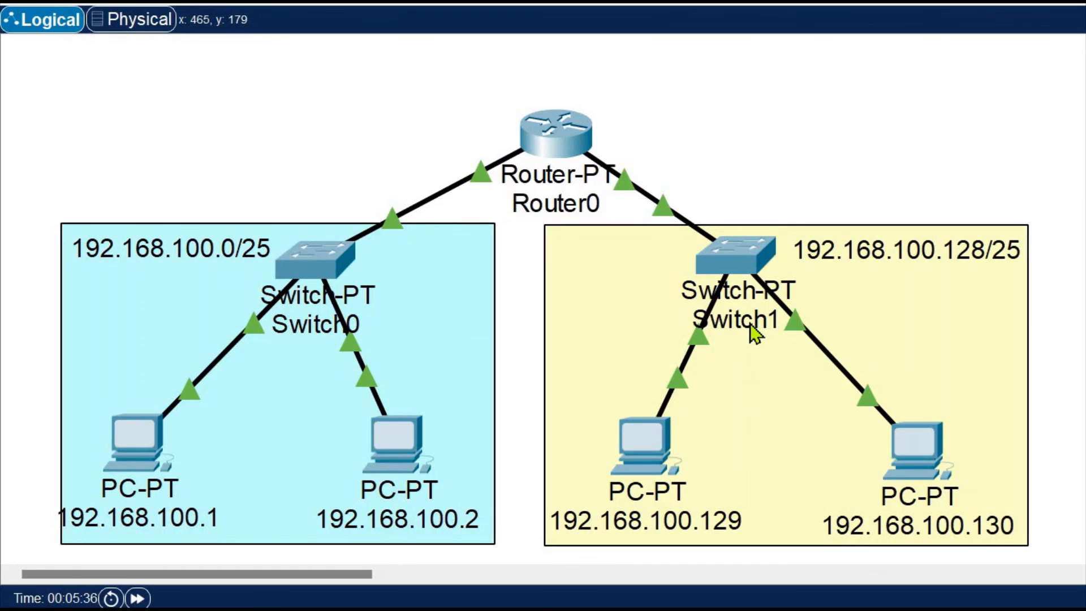
{"action": "mouse_move", "coordinate": [750, 324]}
{"action": "left_click", "coordinate": [387, 437]}
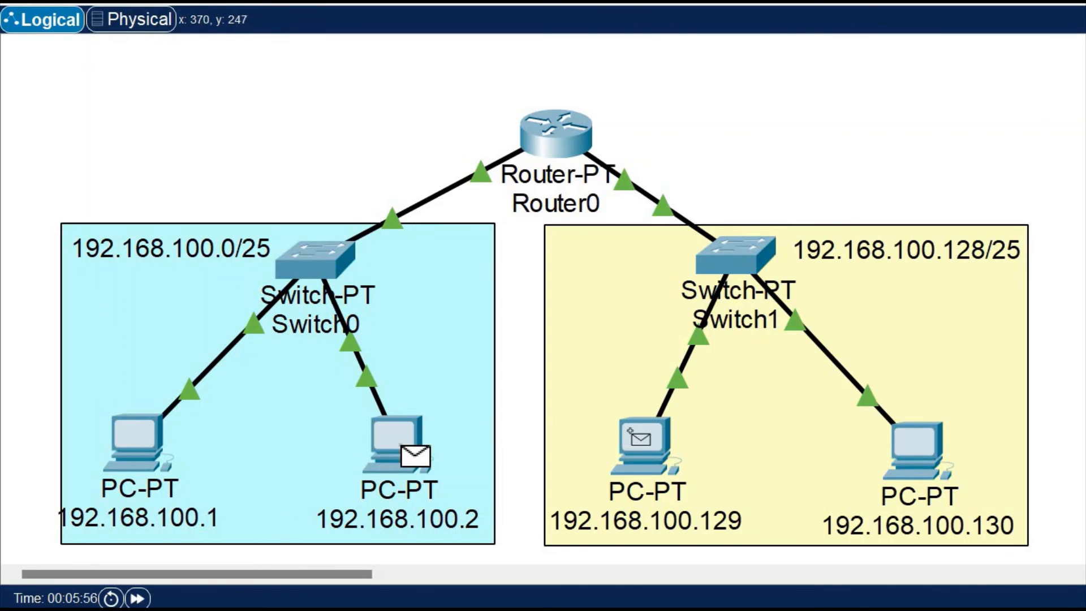
{"action": "left_click", "coordinate": [643, 438]}
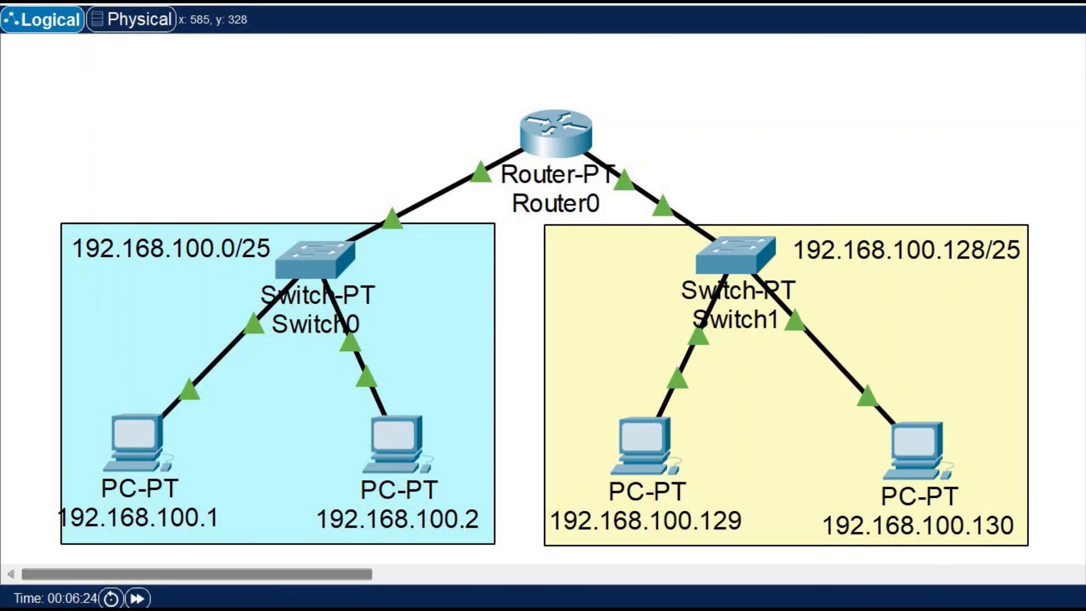
Play the PDU from PC 192.168.100.2 in simulation mode and return to realtime mode
{"action": "key", "text": "shift+s"}
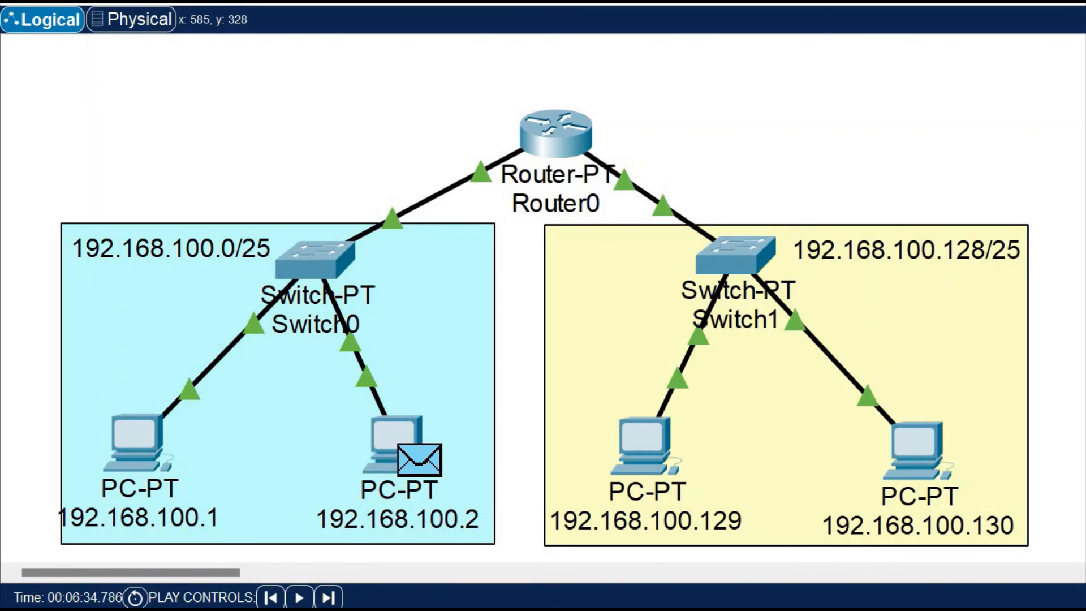
{"action": "key", "text": "alt+p"}
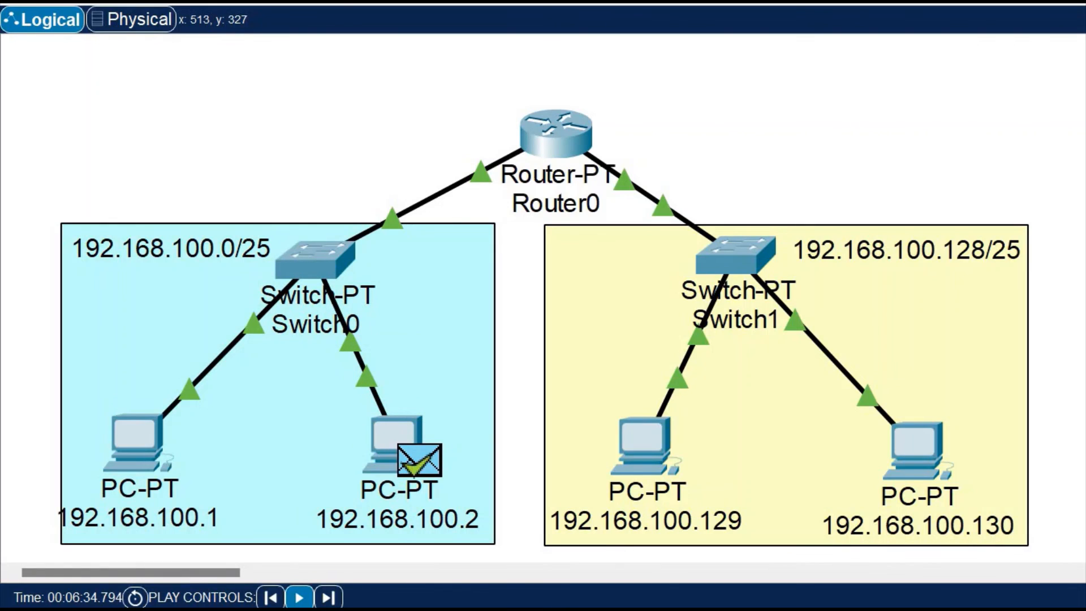
{"action": "key", "text": "shift+r"}
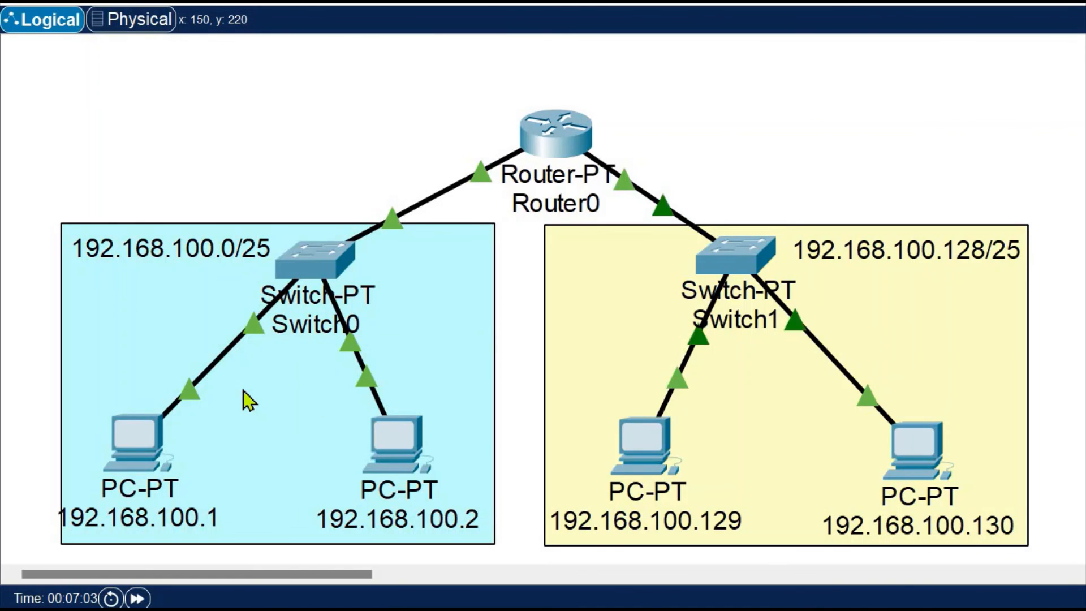
Open the Command Prompt on PC 192.168.100.1
{"action": "left_click", "coordinate": [125, 455]}
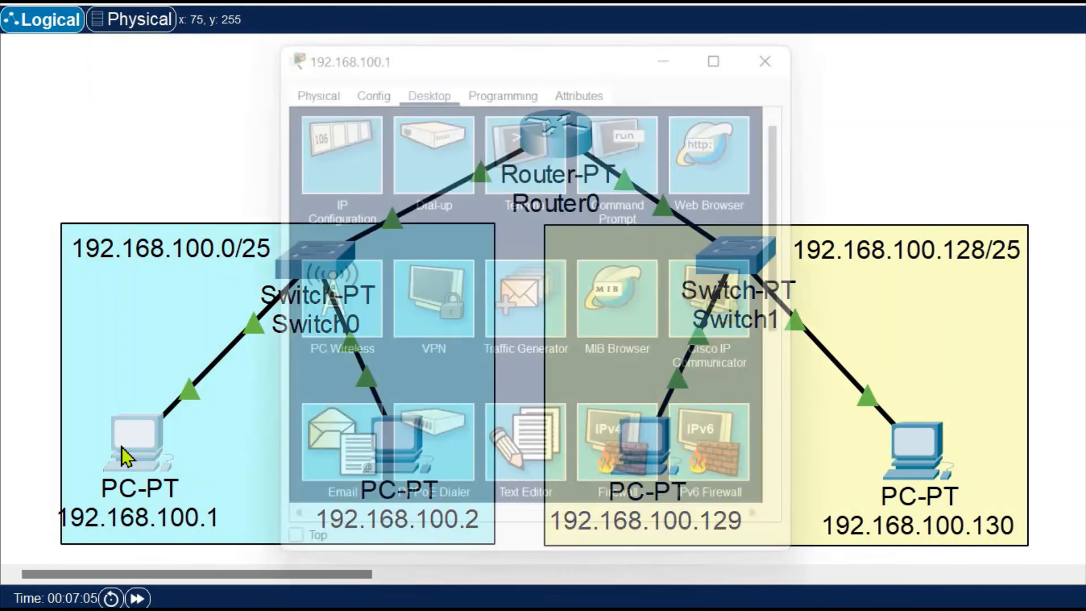
{"action": "left_click", "coordinate": [625, 138]}
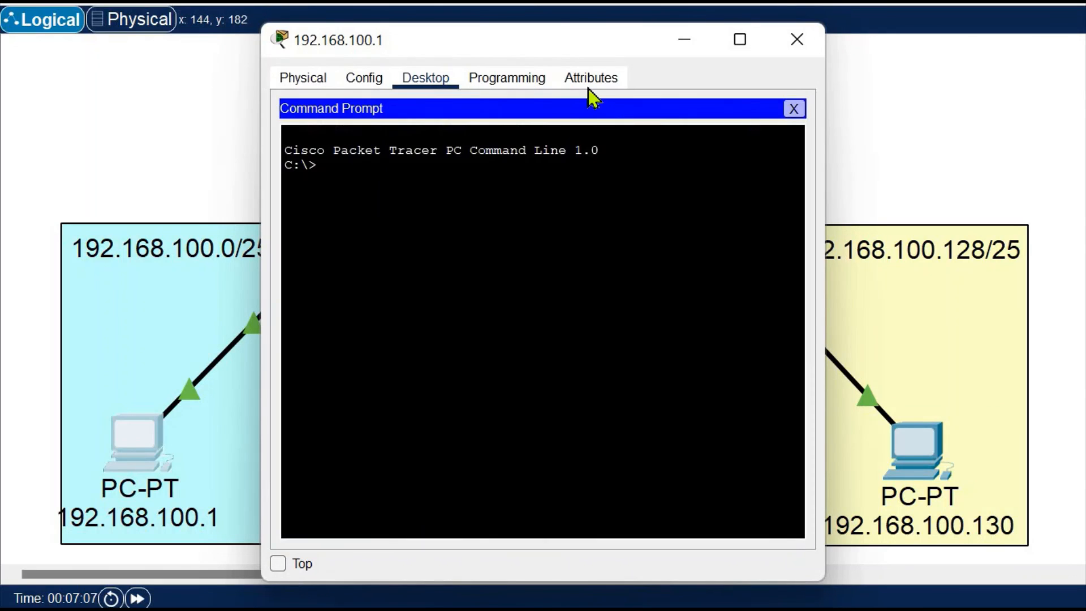
{"action": "left_click_drag", "start_coordinate": [538, 48], "coordinate": [541, 46]}
{"action": "left_click_drag", "start_coordinate": [643, 11], "coordinate": [493, 43]}
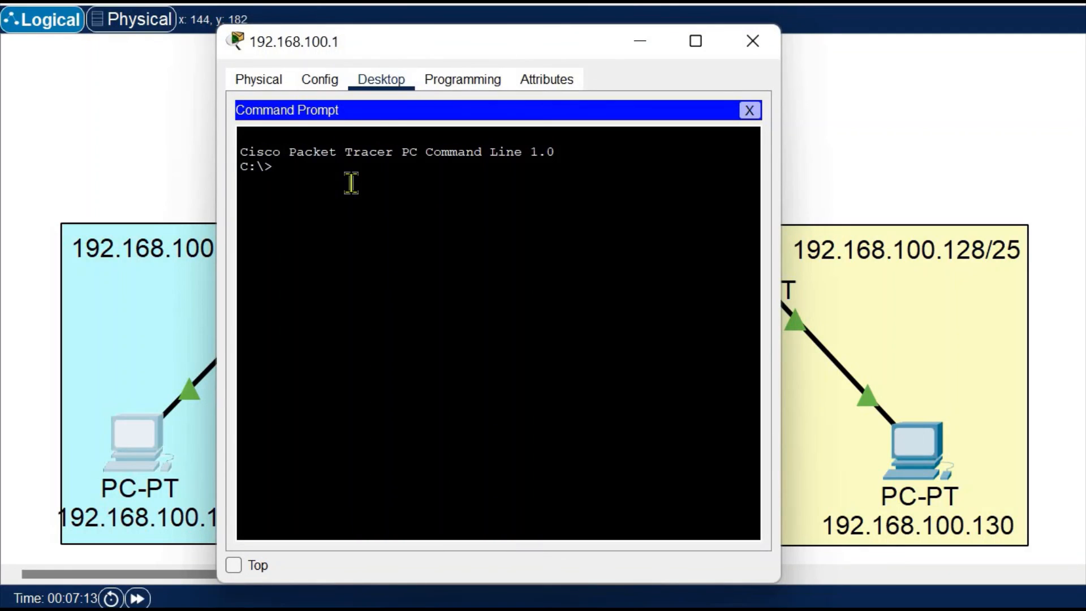
Ping 192.168.100.129 from PC 192.168.100.1 and close the PC's window
{"action": "type", "text": "ping"}
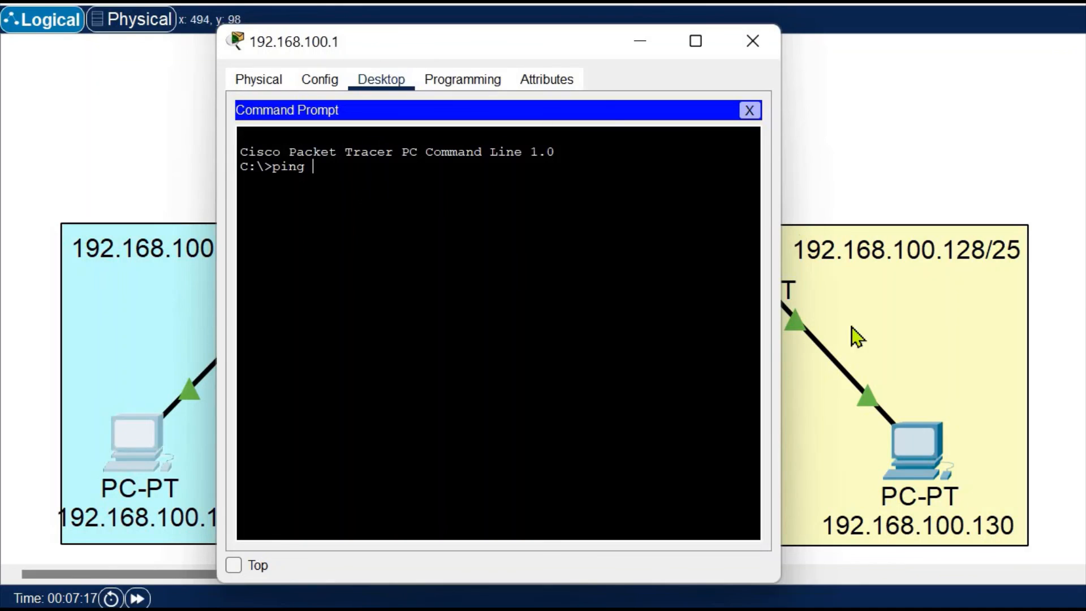
{"action": "left_click_drag", "start_coordinate": [536, 45], "coordinate": [386, 54]}
{"action": "type", "text": "1"}
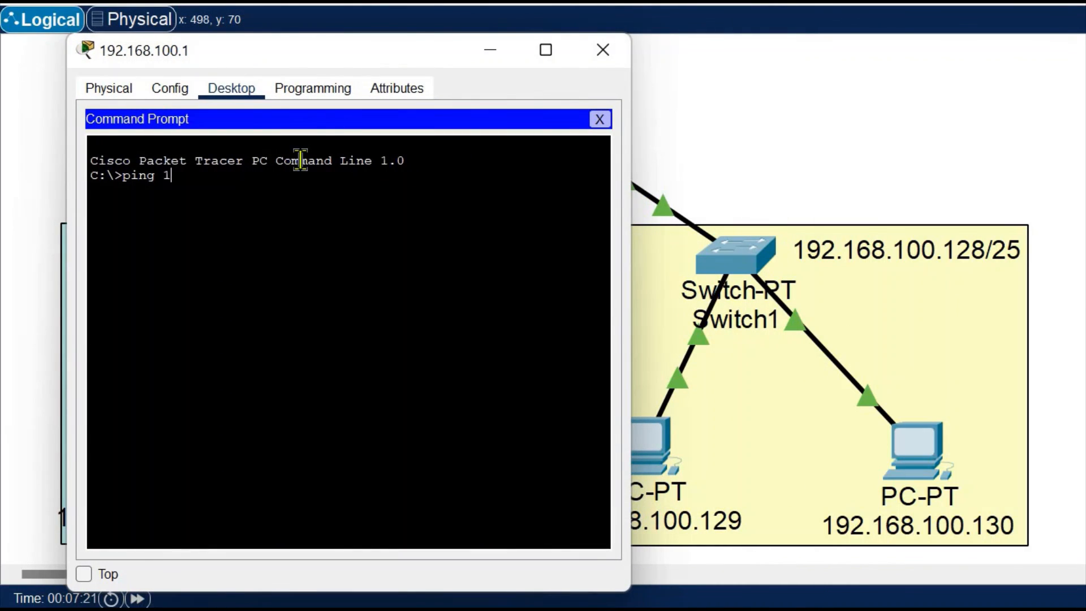
{"action": "type", "text": "68"}
{"action": "key", "text": "BackSpace"}
{"action": "type", "text": ".12"}
{"action": "key", "text": "BackSpace"}
{"action": "key", "text": "BackSpace"}
{"action": "key", "text": "BackSpace"}
{"action": "key", "text": "BackSpace"}
{"action": "key", "text": "BackSpace"}
{"action": "type", "text": "92,"}
{"action": "key", "text": "BackSpace"}
{"action": "type", "text": ".168.100.12"}
{"action": "key", "text": "Return"}
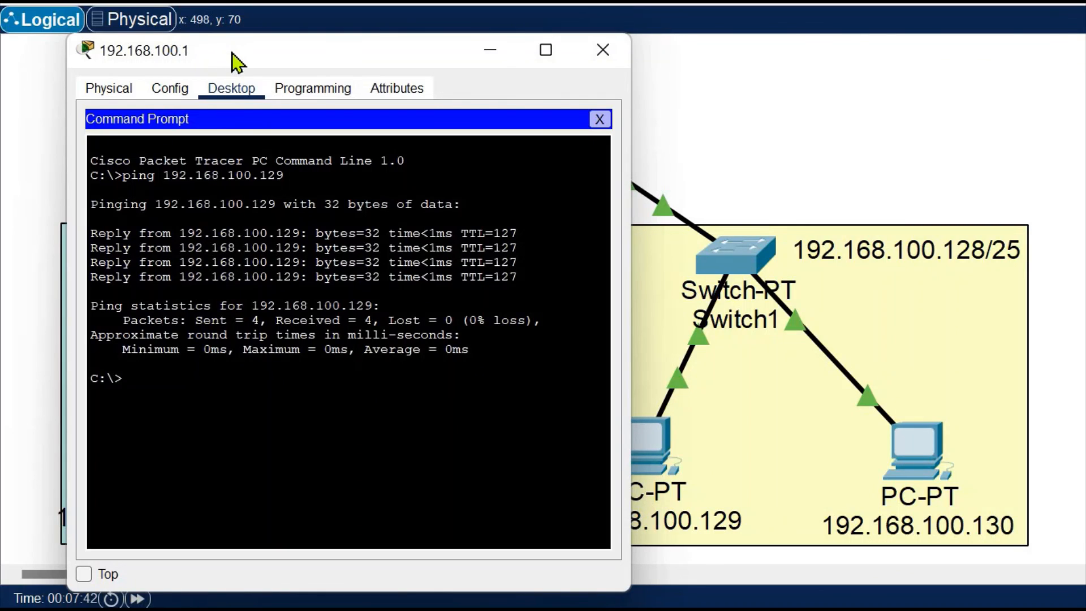
{"action": "left_click_drag", "start_coordinate": [232, 53], "coordinate": [675, 57]}
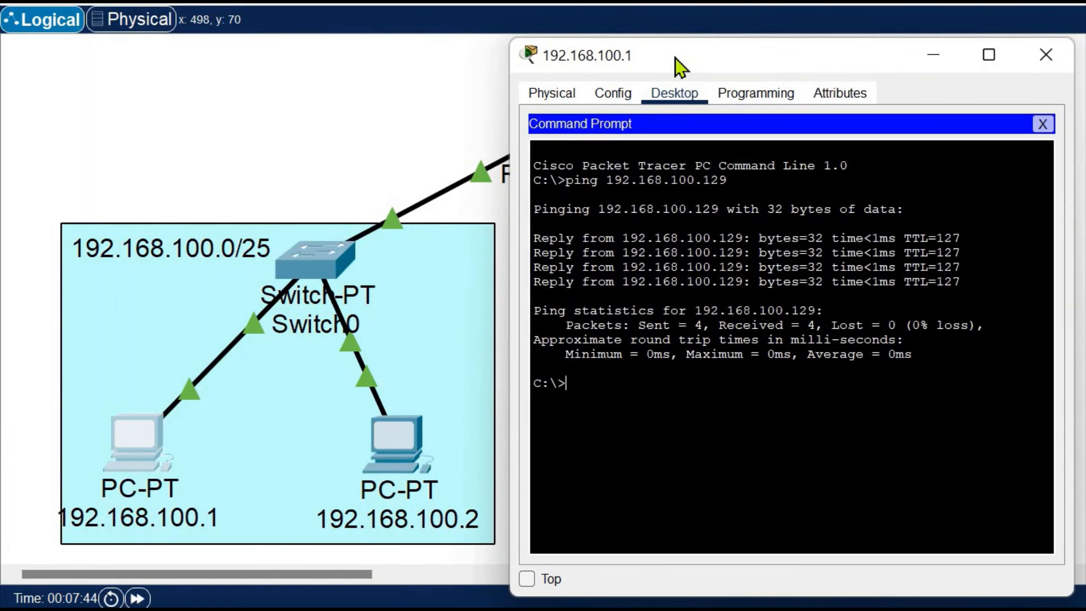
{"action": "left_click", "coordinate": [1046, 56]}
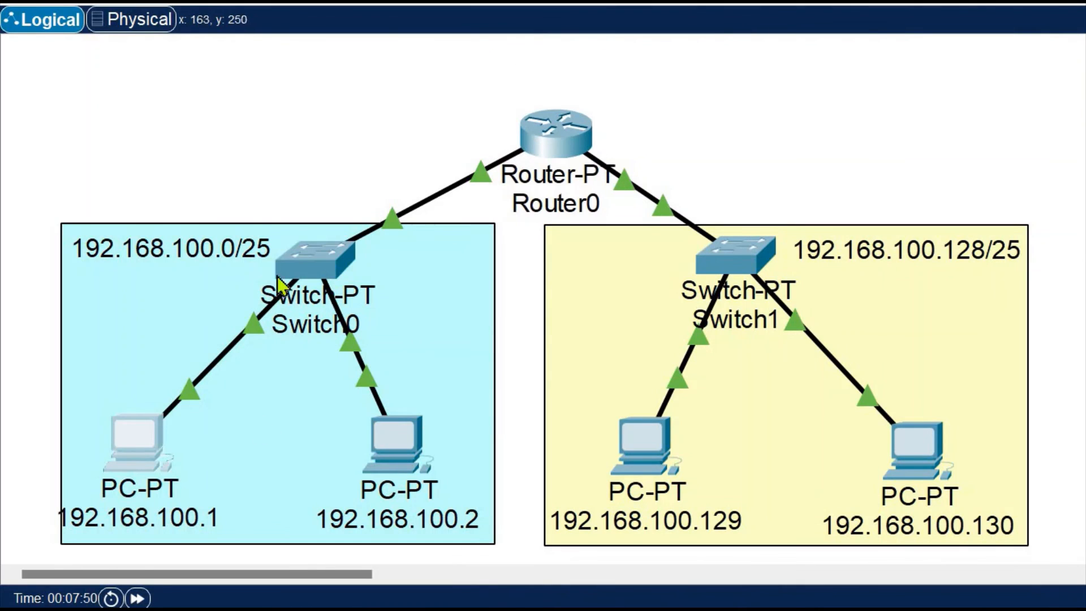